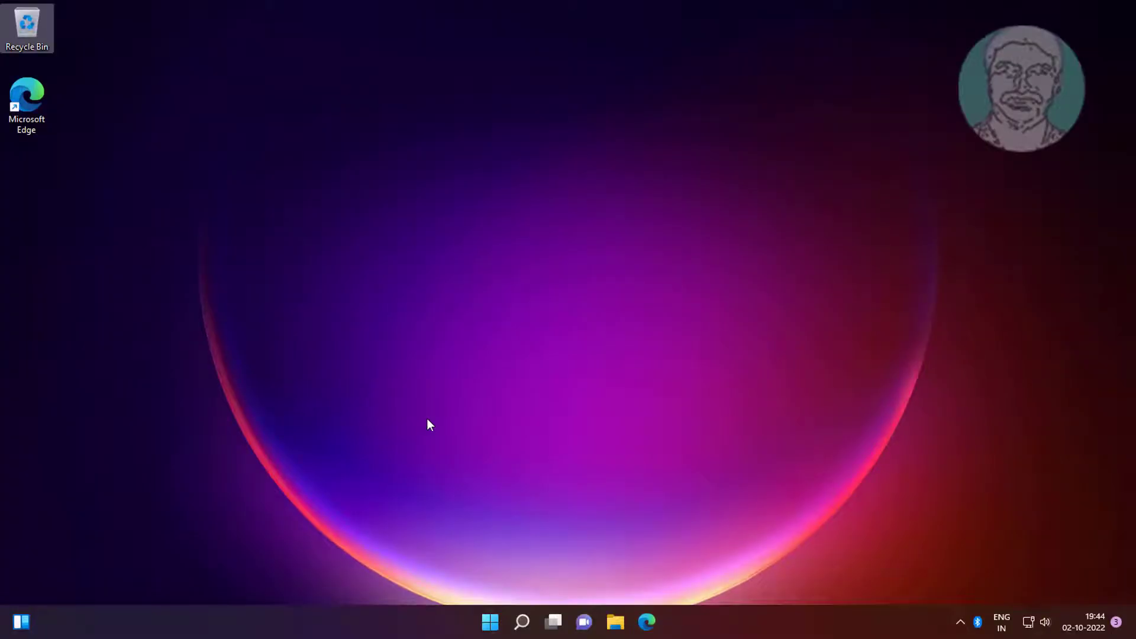
# Run the Bluetooth troubleshooter from Settings' Other troubleshooters and close its finished results.
pyautogui.click(491, 622)
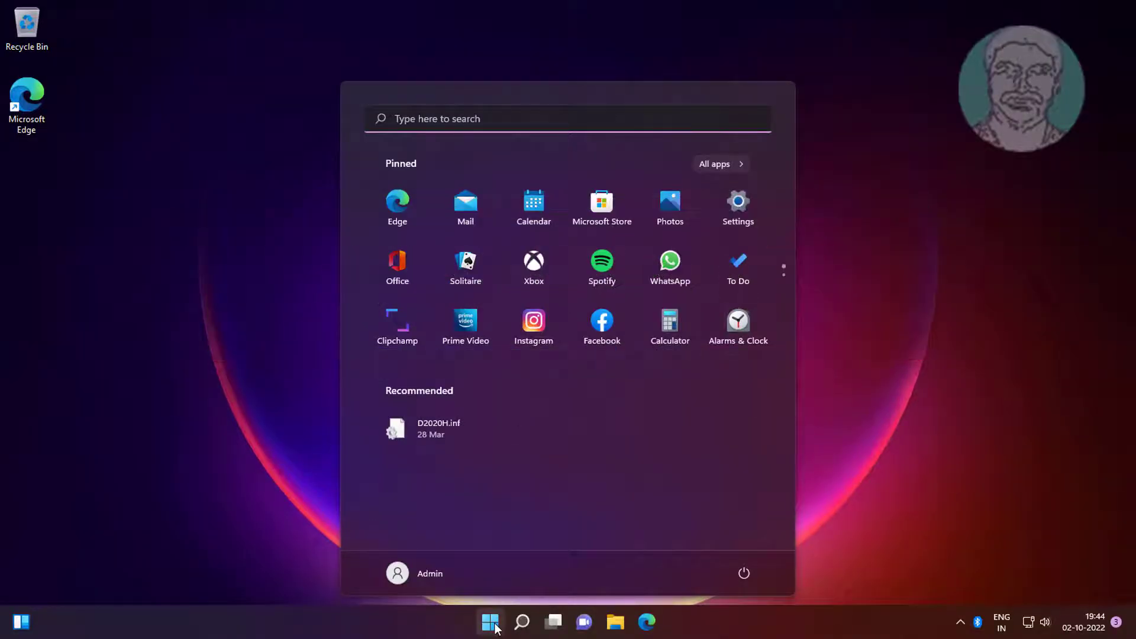
pyautogui.click(730, 210)
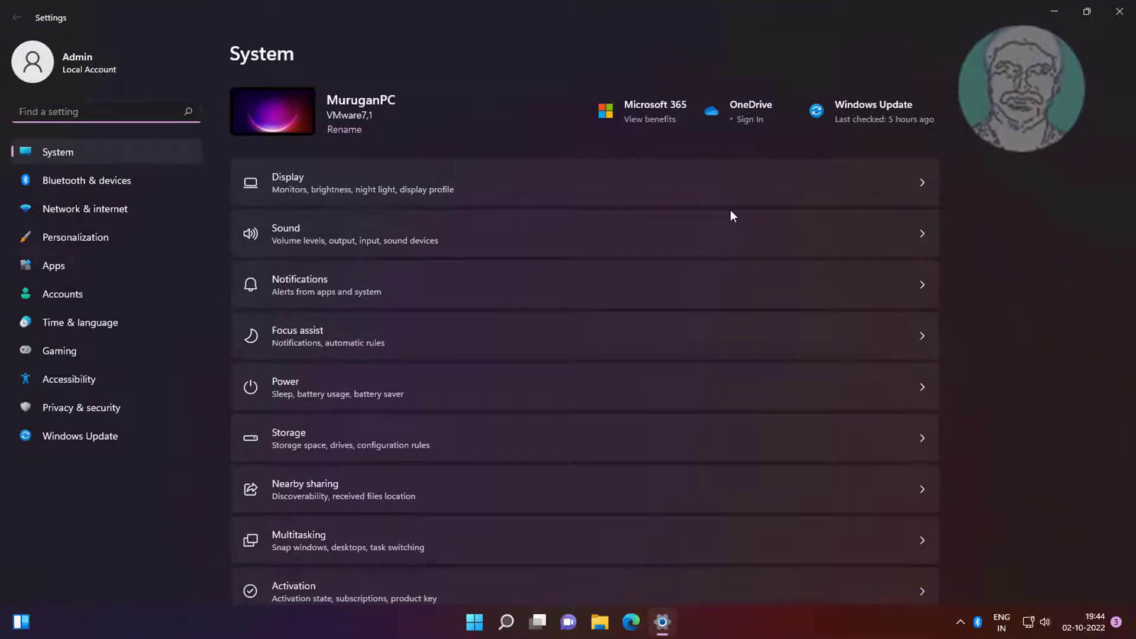
pyautogui.scroll(-2, 579, 401)
pyautogui.scroll(-3, 569, 416)
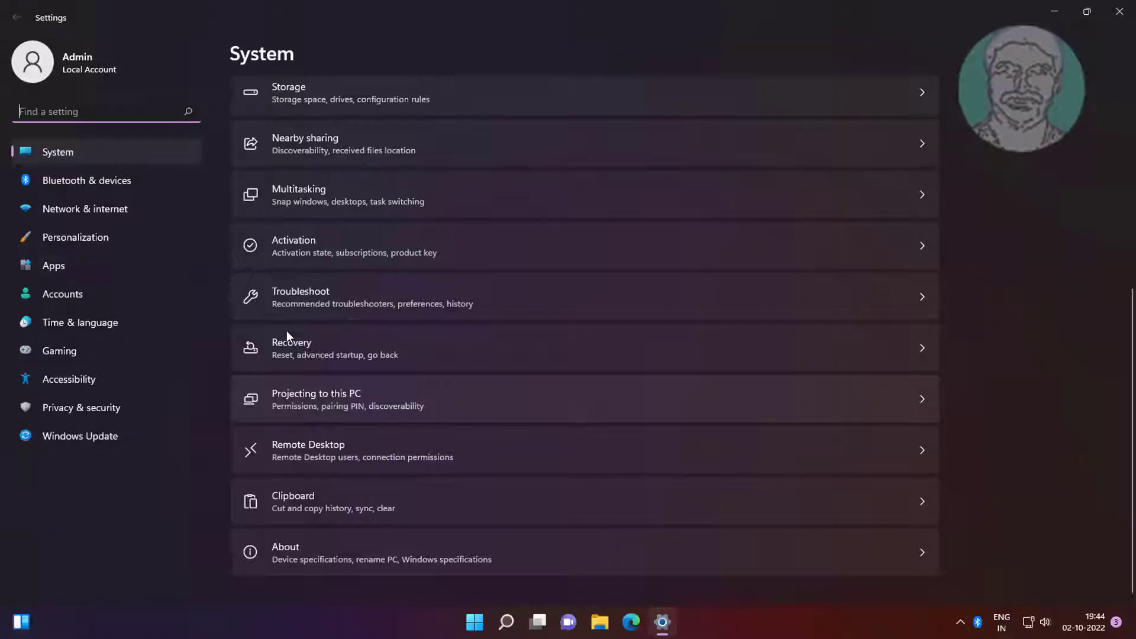
pyautogui.click(272, 309)
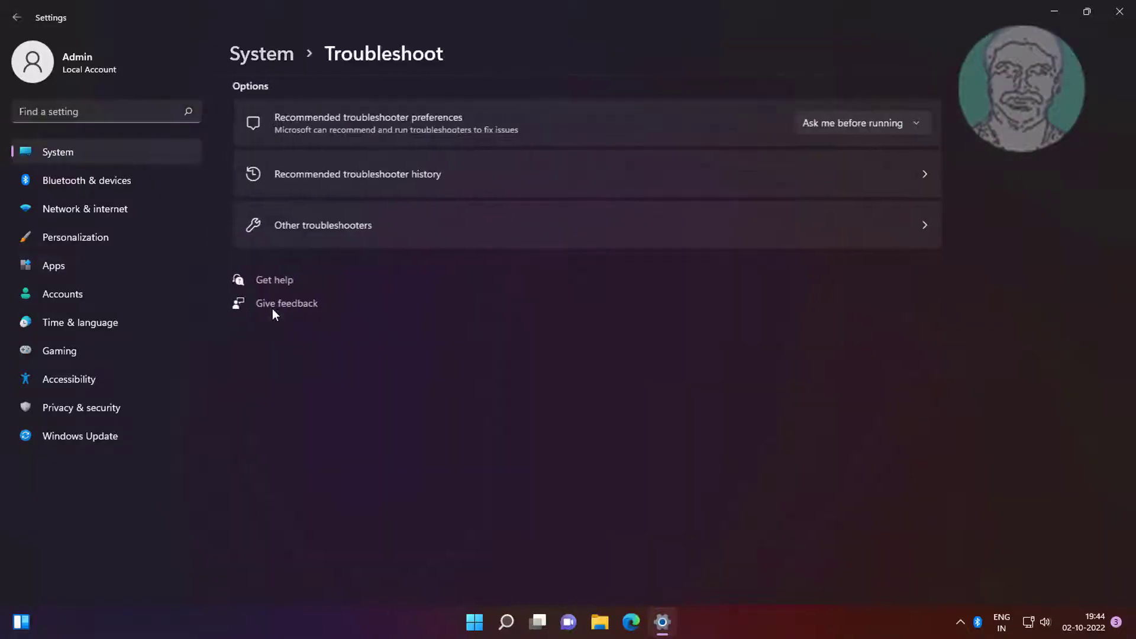
pyautogui.click(354, 232)
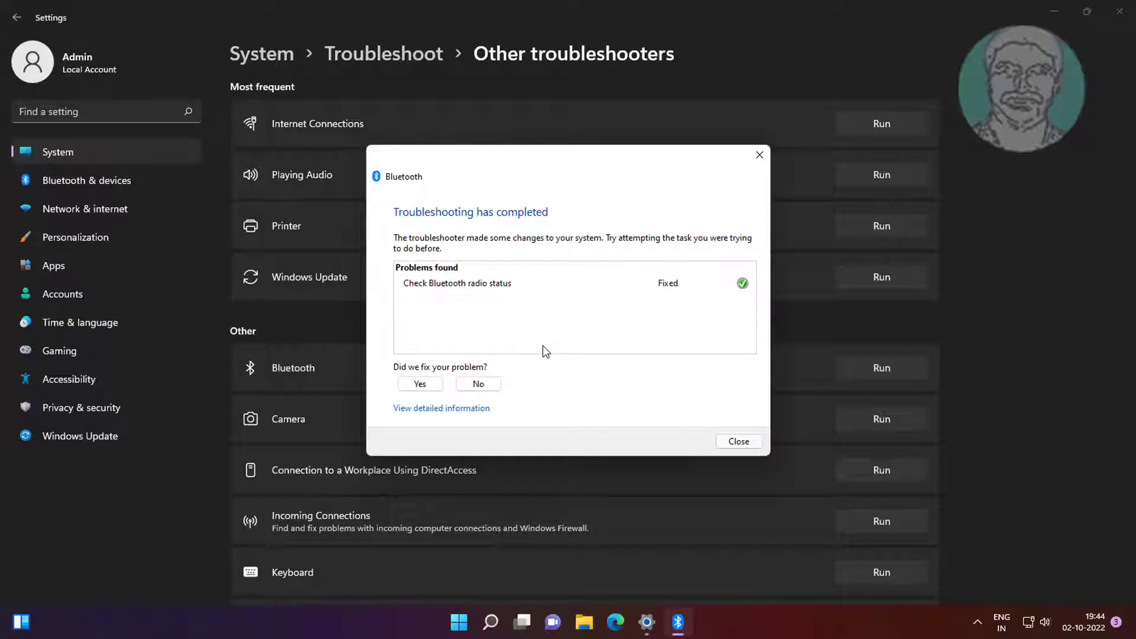
pyautogui.click(748, 446)
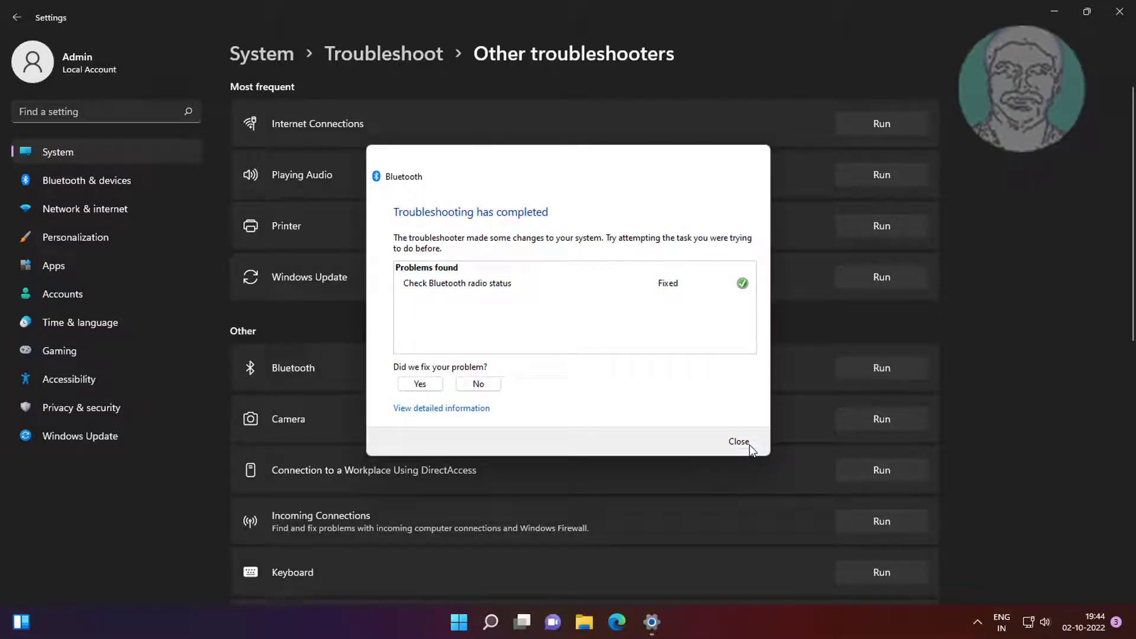
# Close Settings and launch the Services app by searching Windows for 'services'.
pyautogui.click(1120, 13)
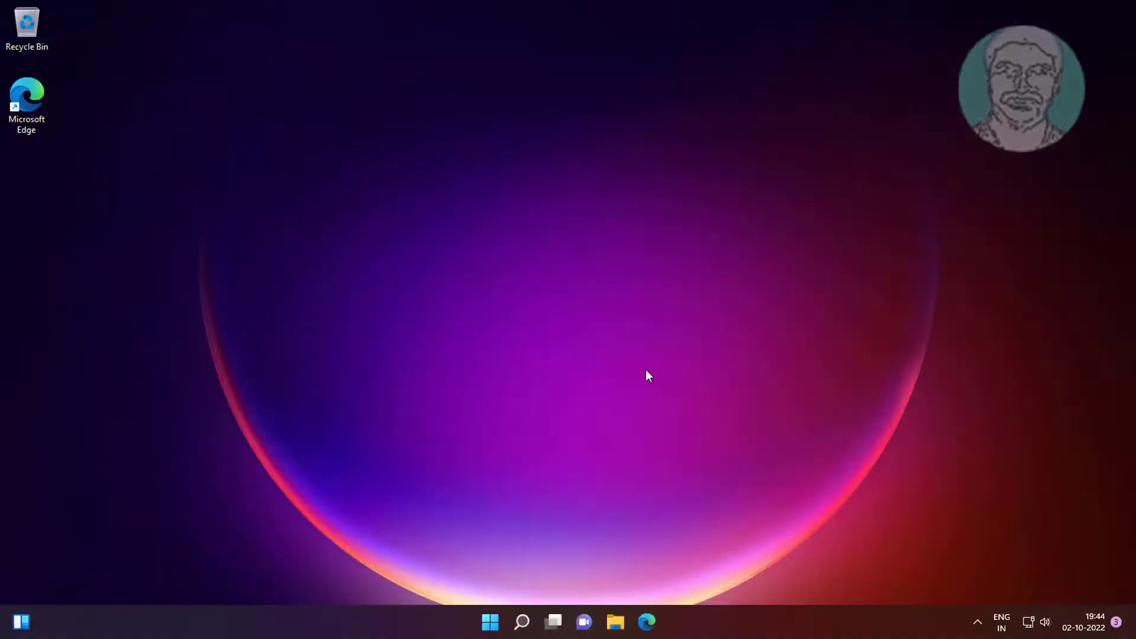
pyautogui.click(520, 622)
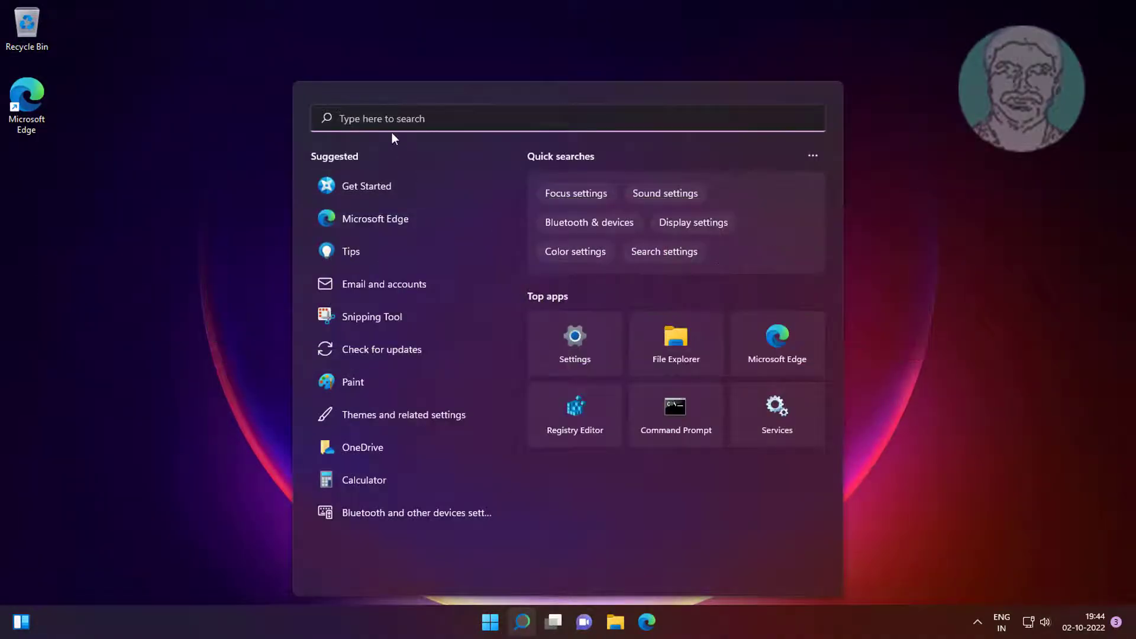
pyautogui.write('services')
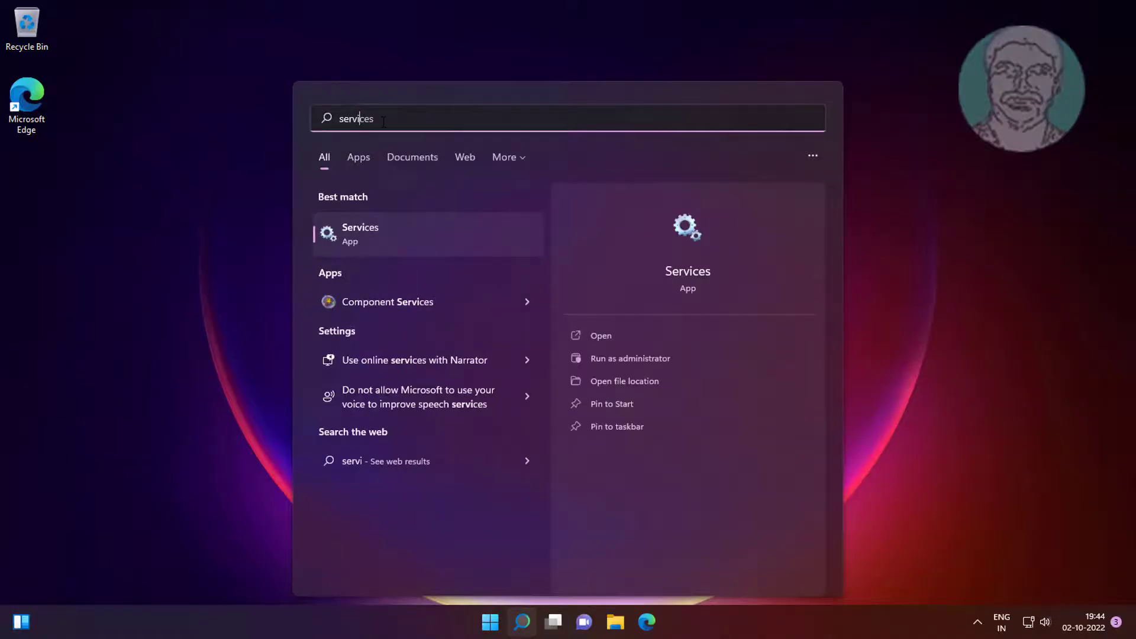
pyautogui.click(373, 235)
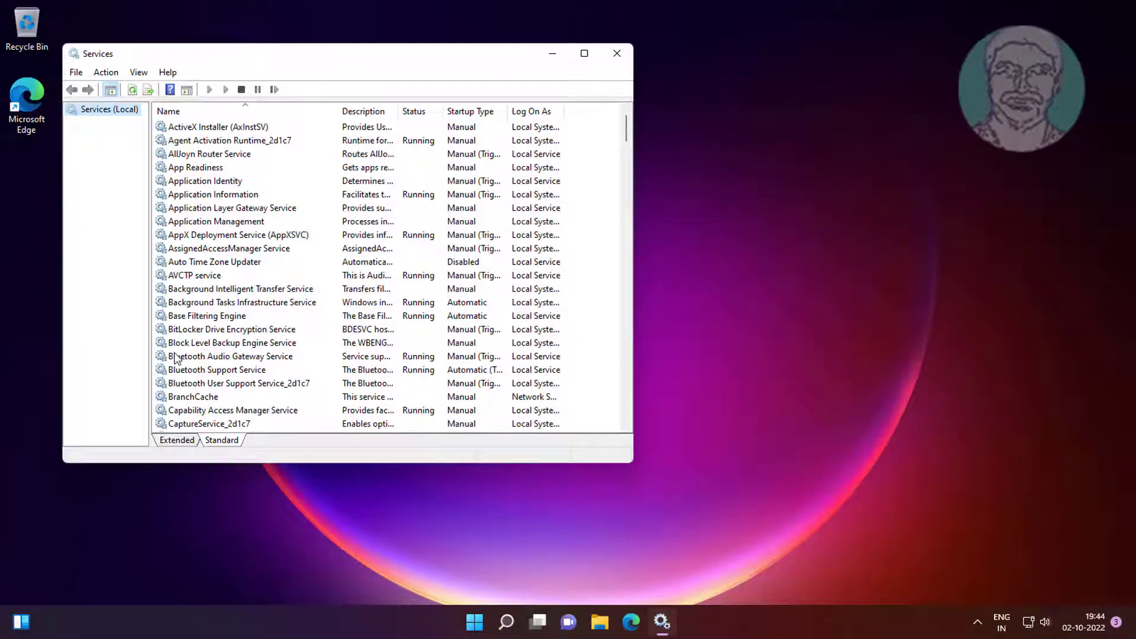
# Set Bluetooth Support Service to Automatic startup, restart it, and close Services.
pyautogui.doubleClick(222, 370)
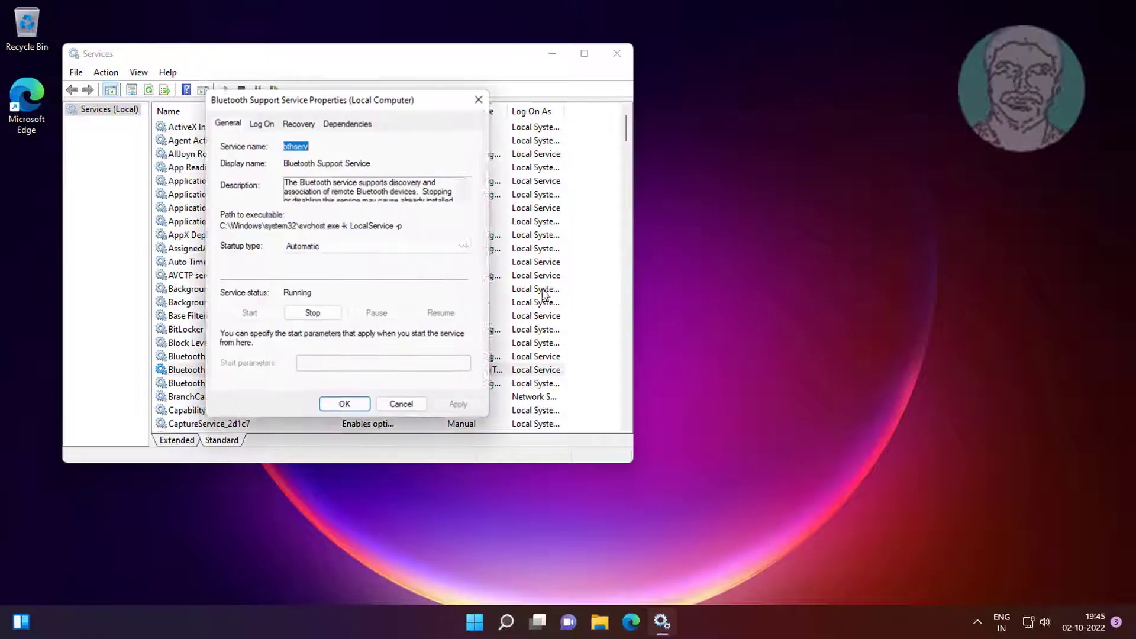
pyautogui.click(317, 251)
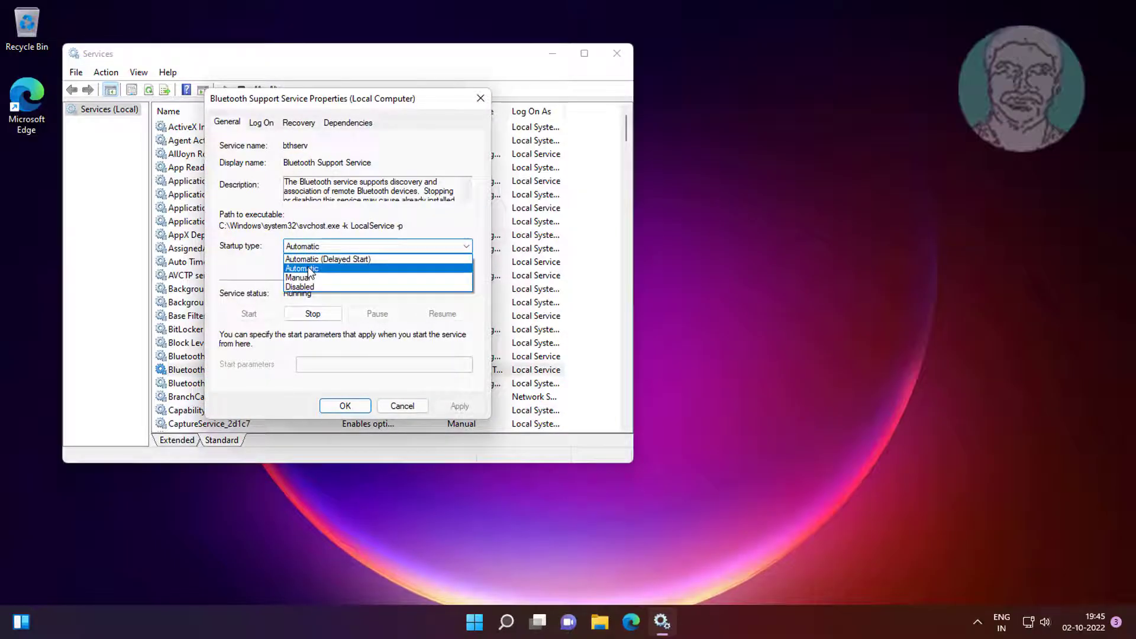
pyautogui.click(310, 269)
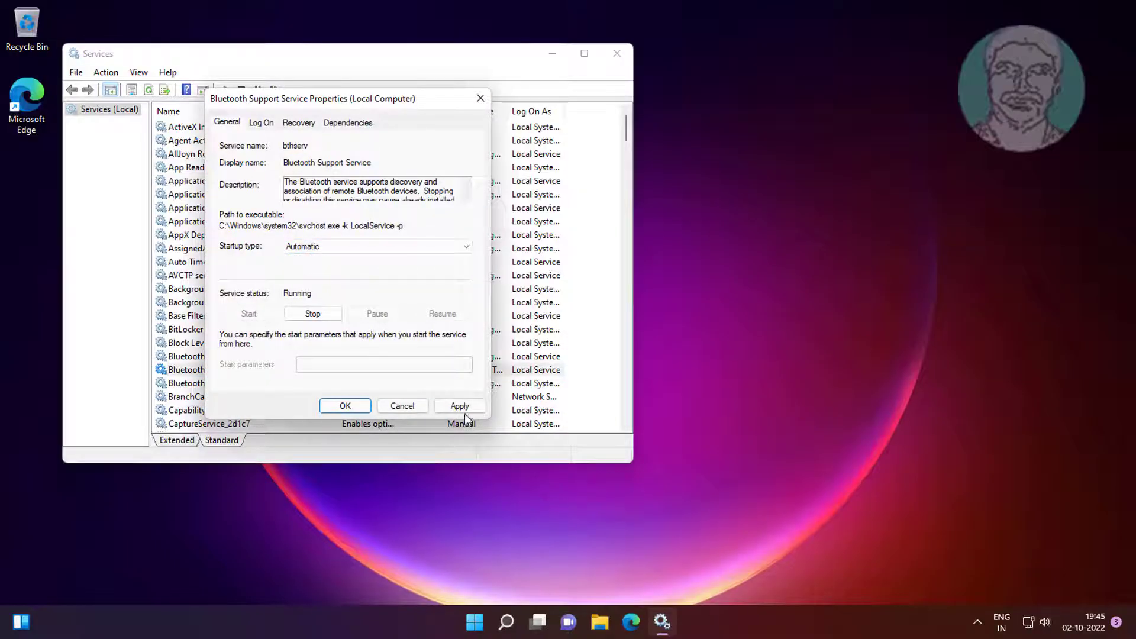
pyautogui.click(345, 405)
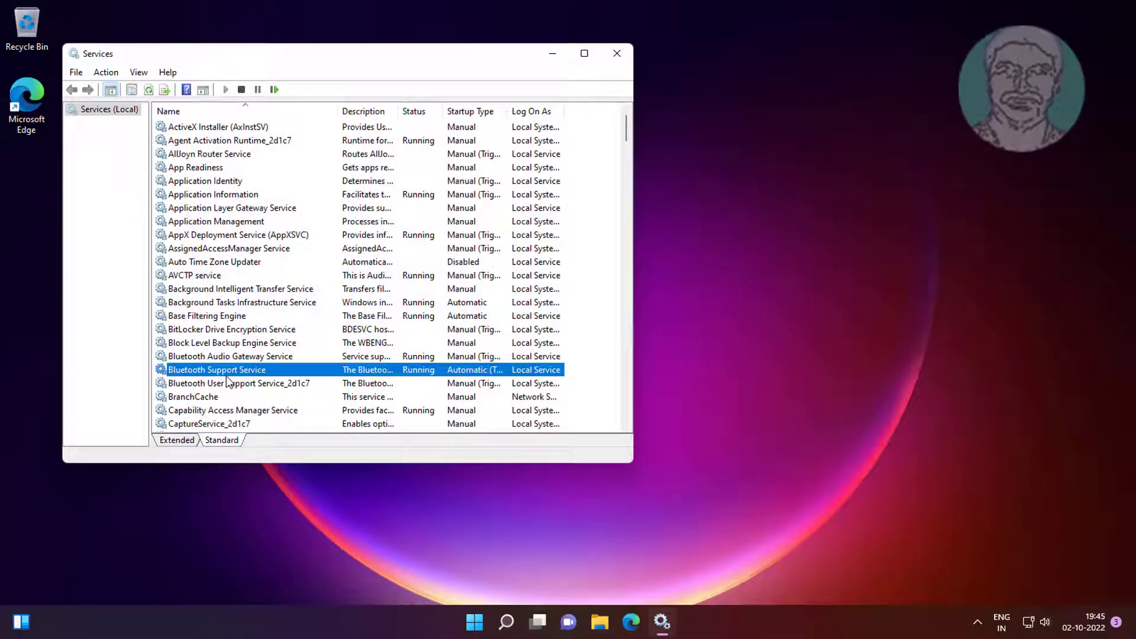
pyautogui.click(276, 93)
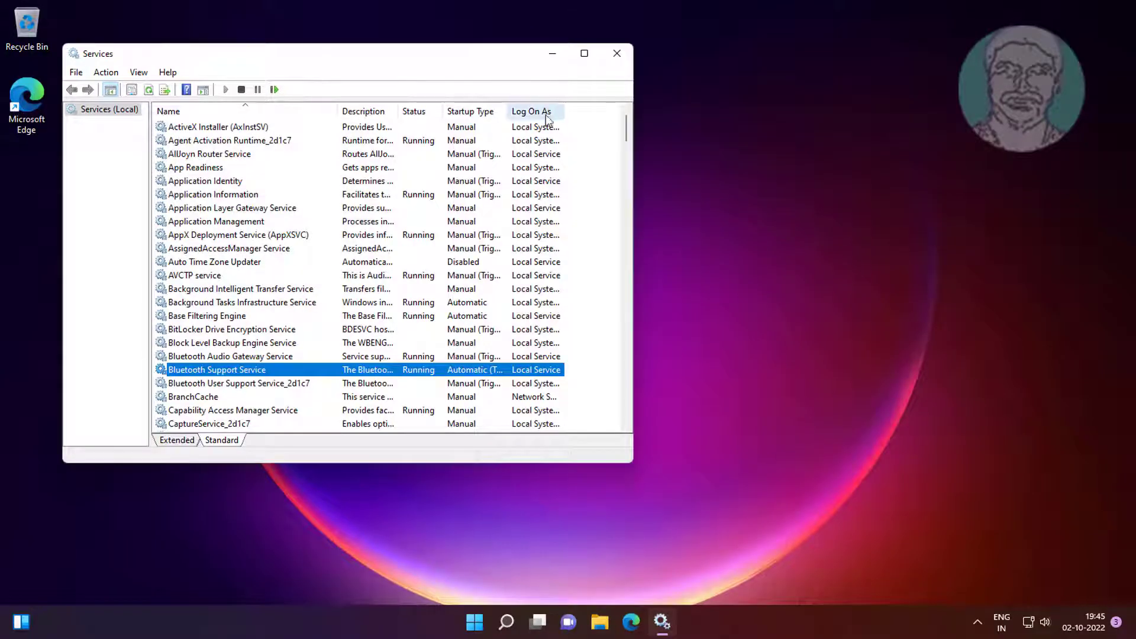
pyautogui.click(618, 53)
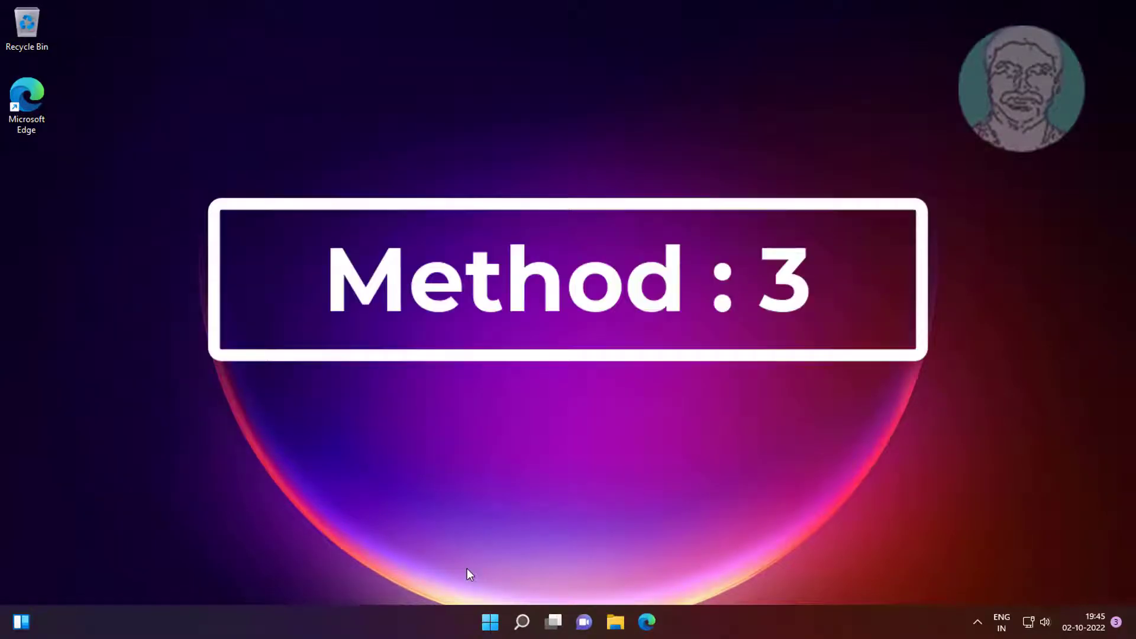
# Launch Device Manager from the Start button's right-click menu.
pyautogui.rightClick(489, 623)
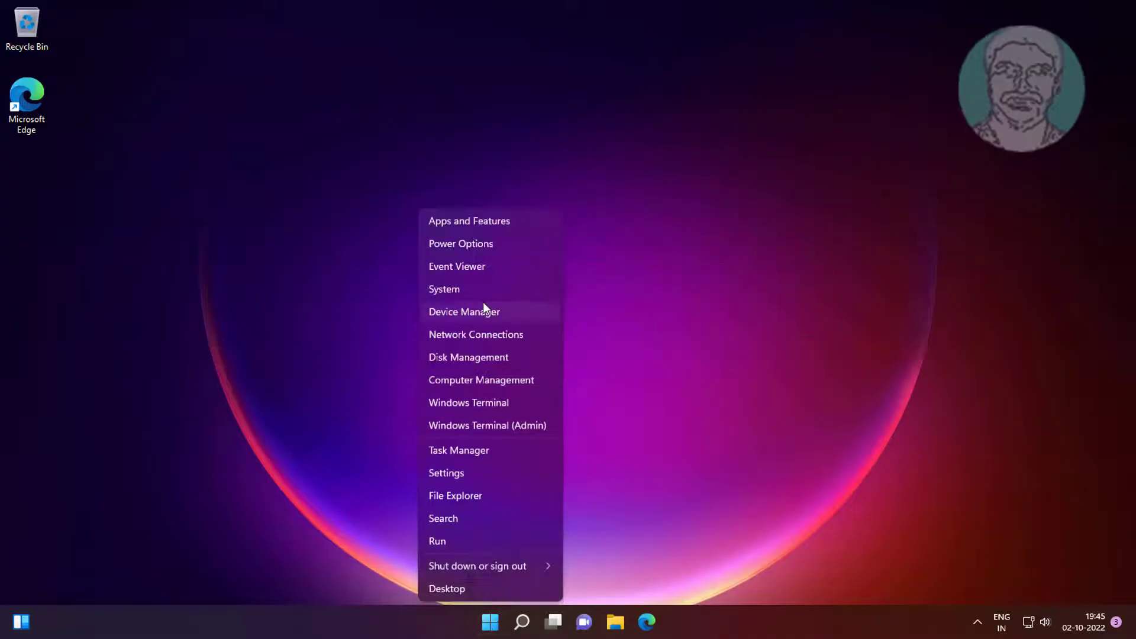
pyautogui.click(472, 313)
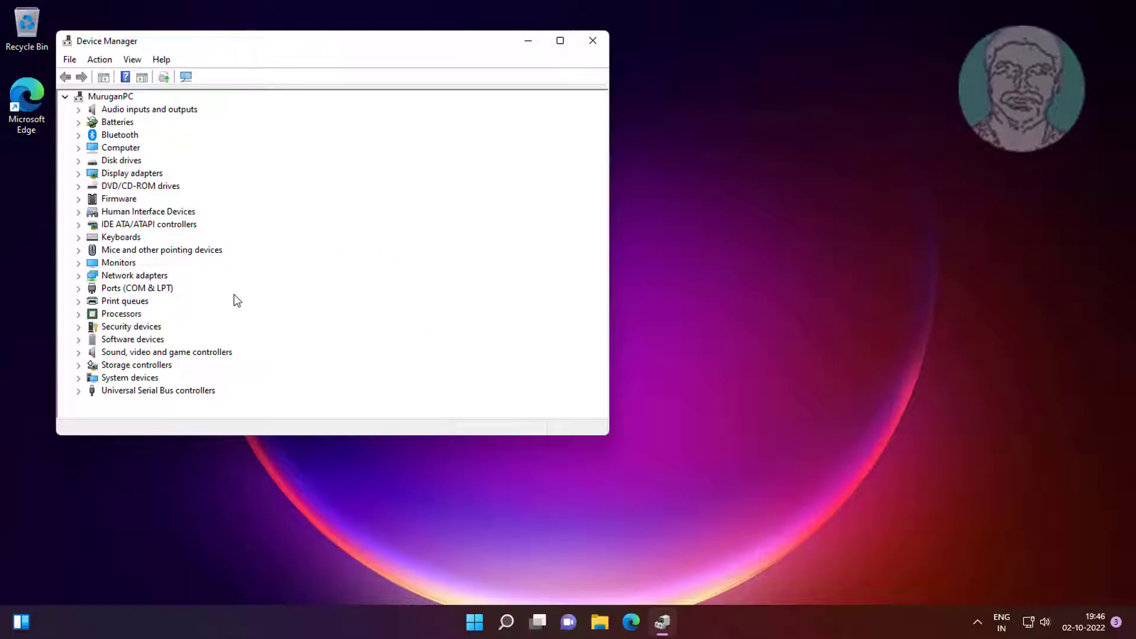
# Auto-search drivers for Bluetooth Device (RFCOMM Protocol TDI) and Generic Bluetooth Radio.
pyautogui.click(120, 135)
pyautogui.click(78, 135)
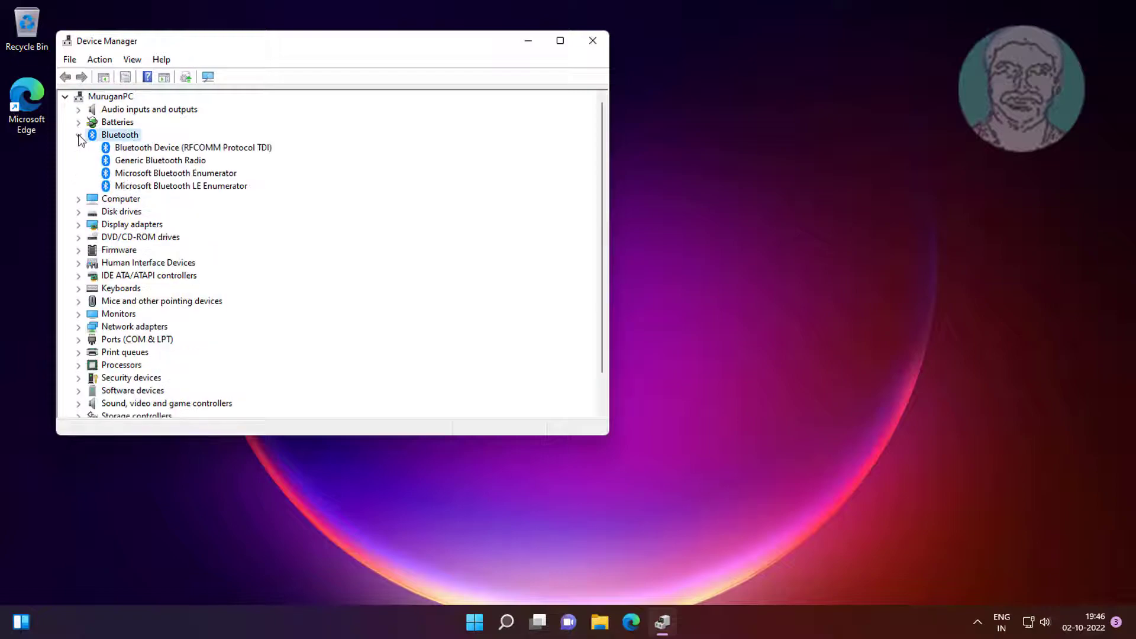
pyautogui.click(233, 149)
pyautogui.rightClick(216, 153)
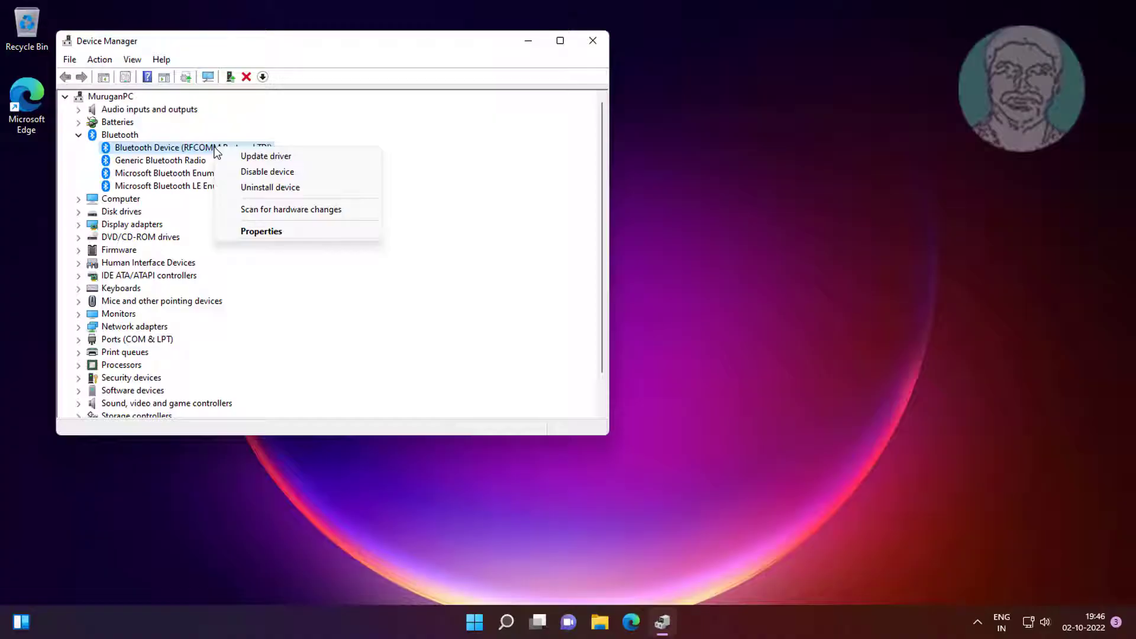
pyautogui.click(270, 156)
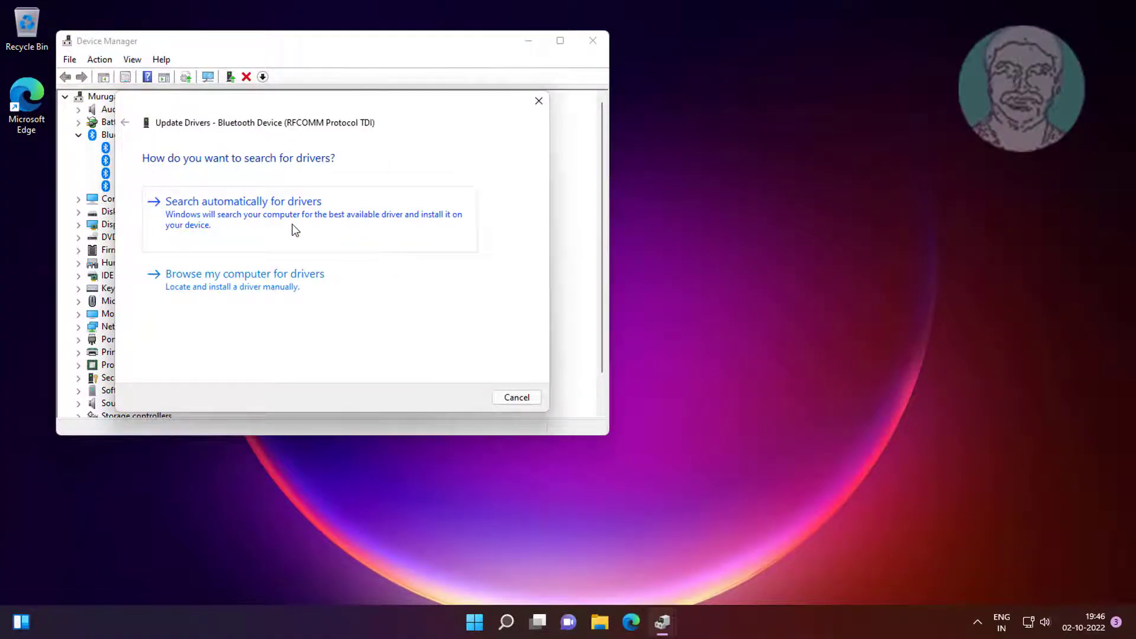
pyautogui.click(293, 229)
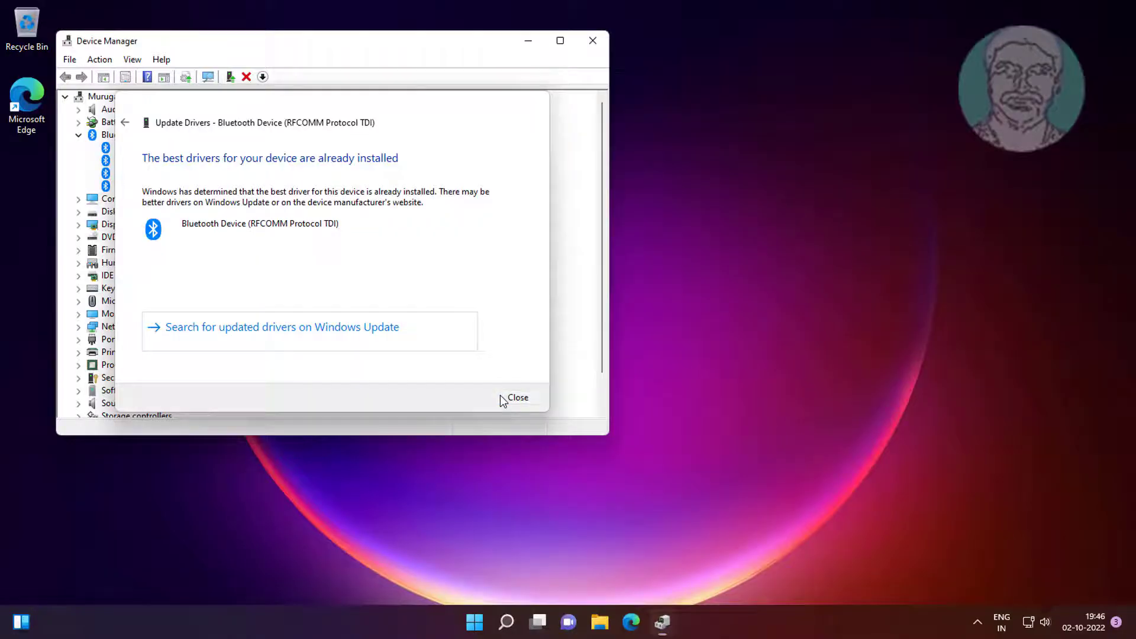
pyautogui.click(510, 397)
pyautogui.click(197, 160)
pyautogui.rightClick(198, 157)
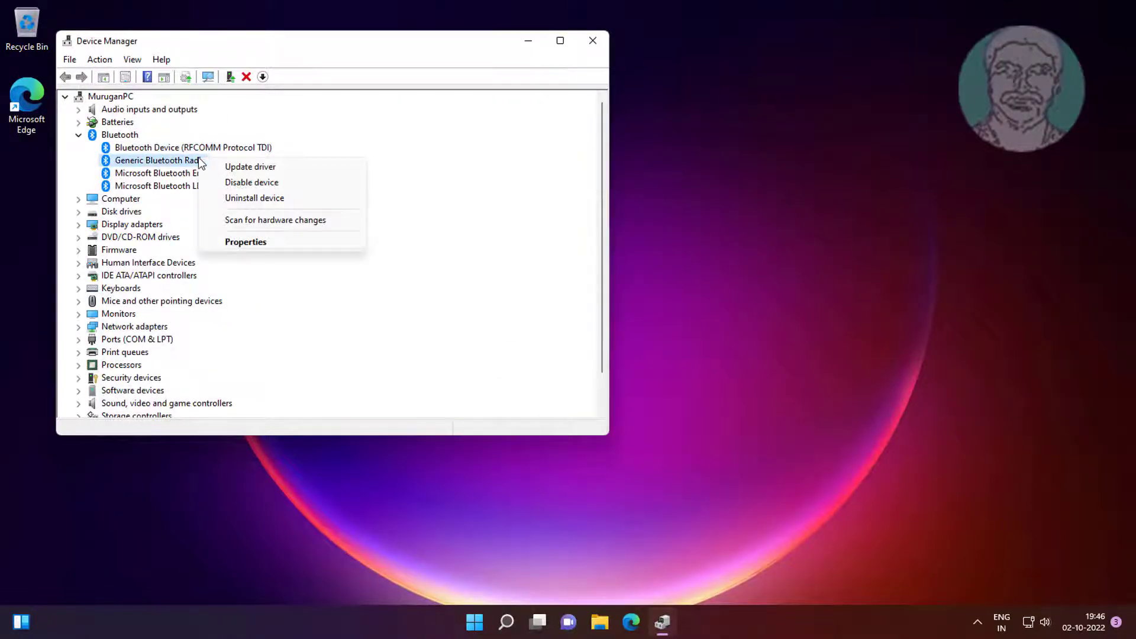
pyautogui.click(265, 167)
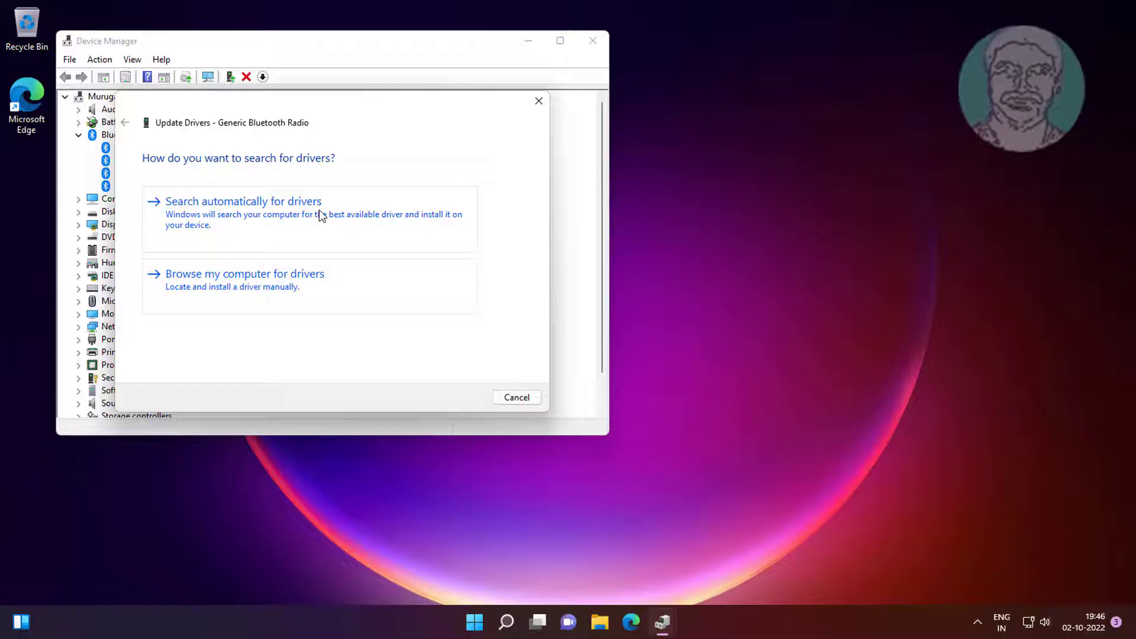
pyautogui.click(321, 216)
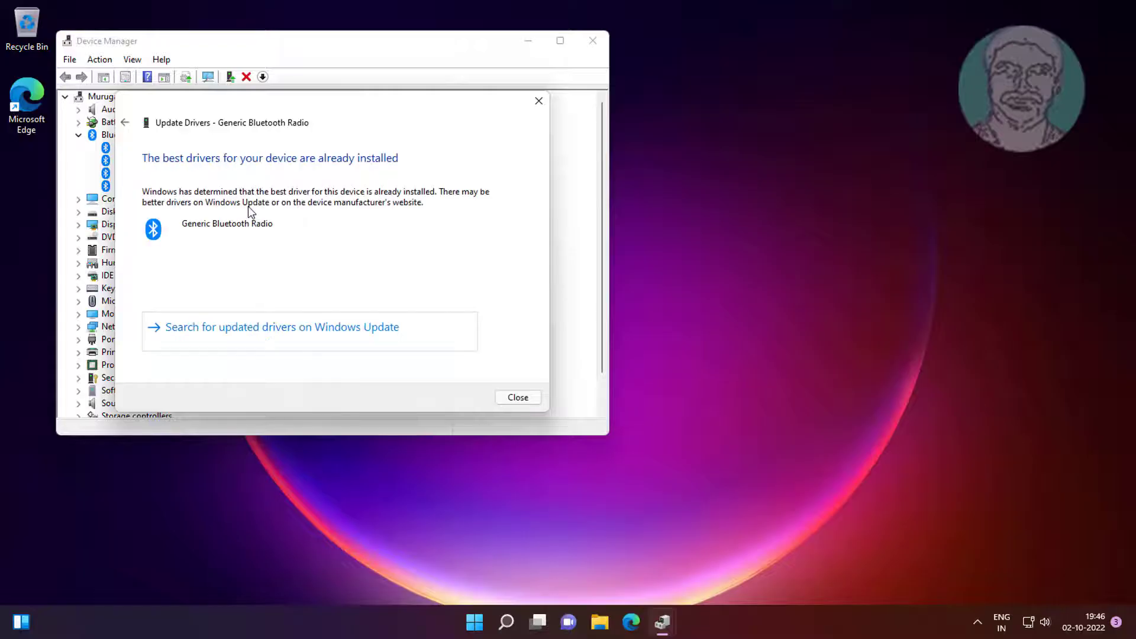
pyautogui.click(518, 397)
# Auto-search drivers for Microsoft Bluetooth Enumerator and Microsoft Bluetooth LE Enumerator.
pyautogui.click(200, 174)
pyautogui.rightClick(221, 174)
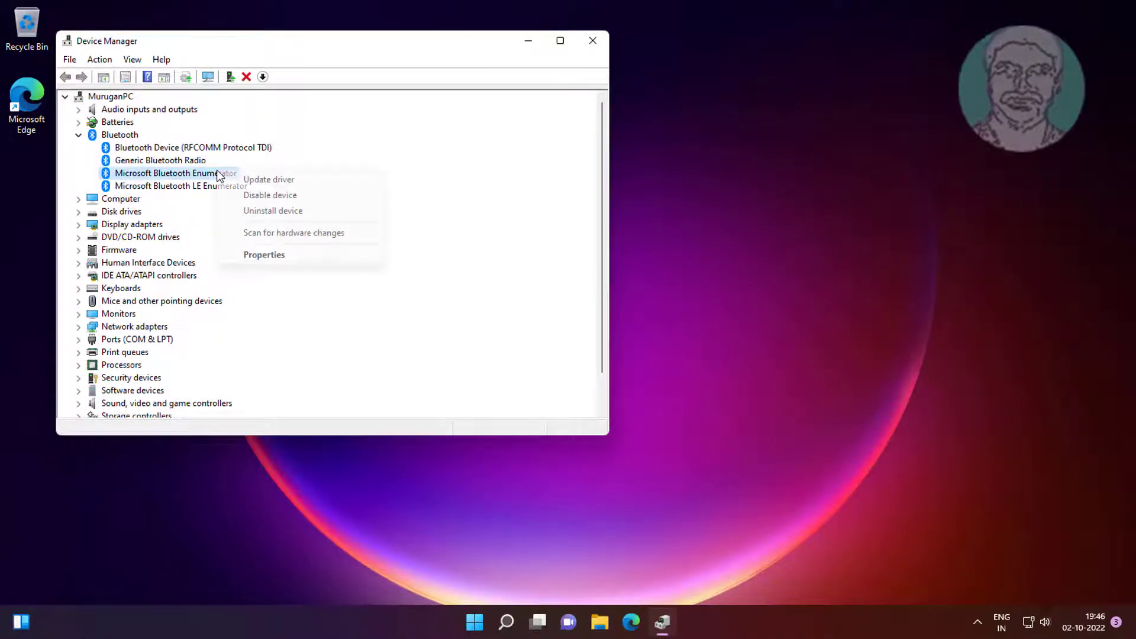
pyautogui.click(289, 181)
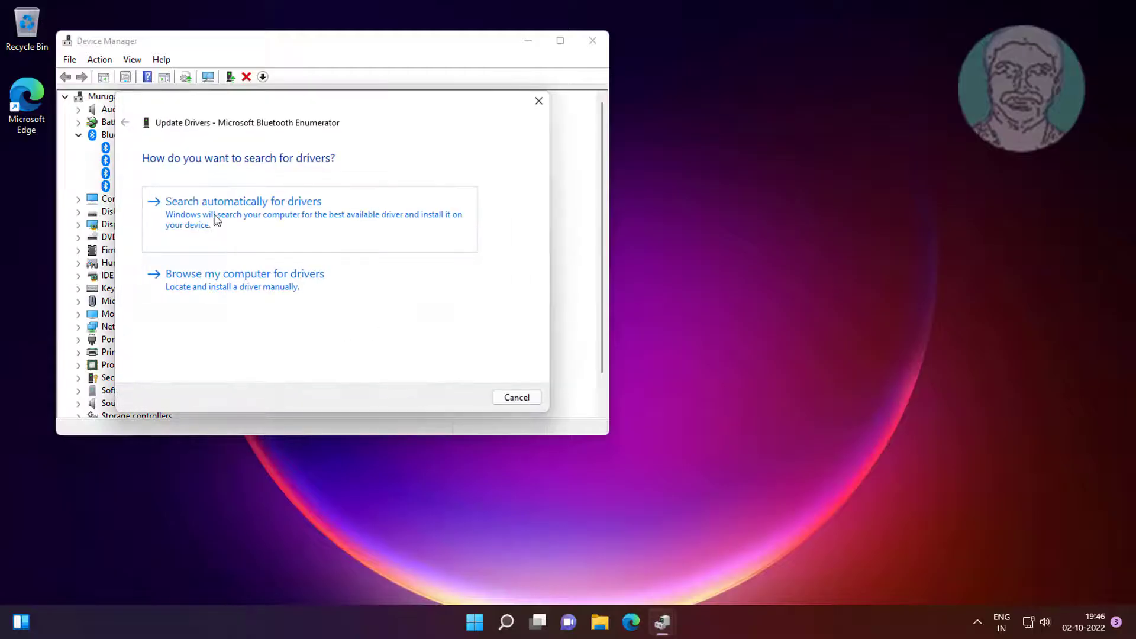
pyautogui.click(233, 202)
pyautogui.click(519, 398)
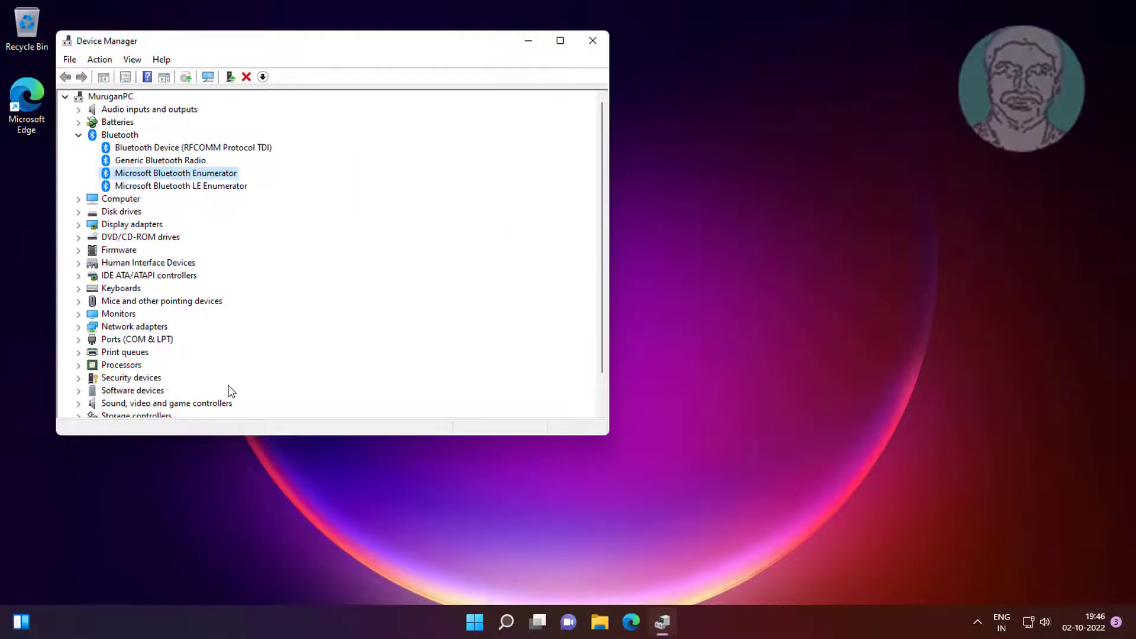
pyautogui.click(213, 188)
pyautogui.rightClick(213, 191)
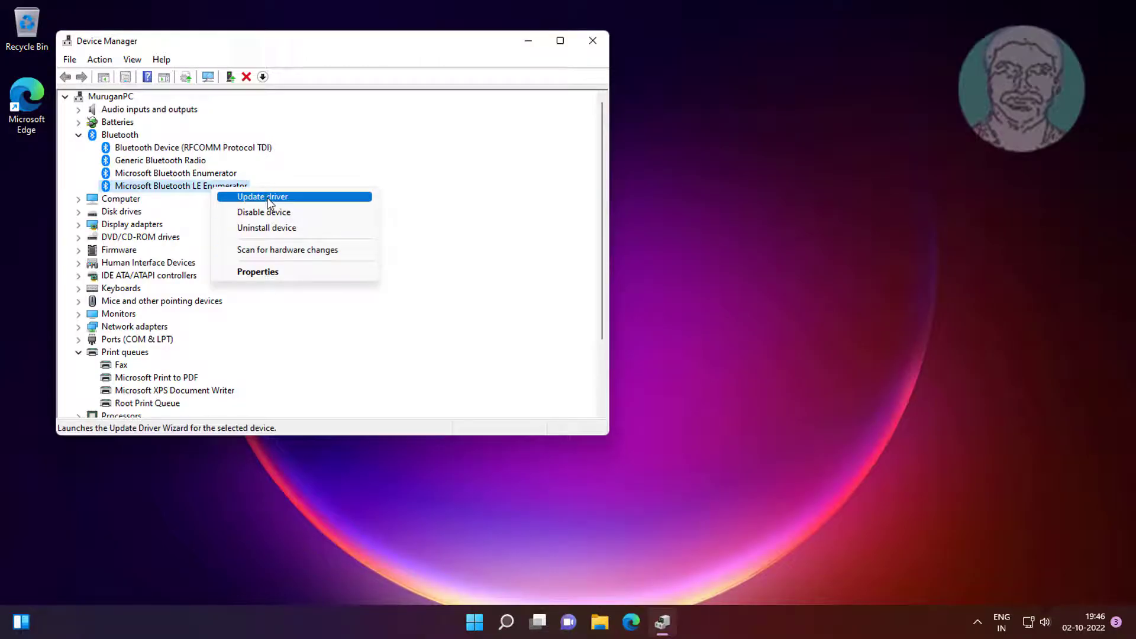
pyautogui.click(266, 197)
pyautogui.click(208, 215)
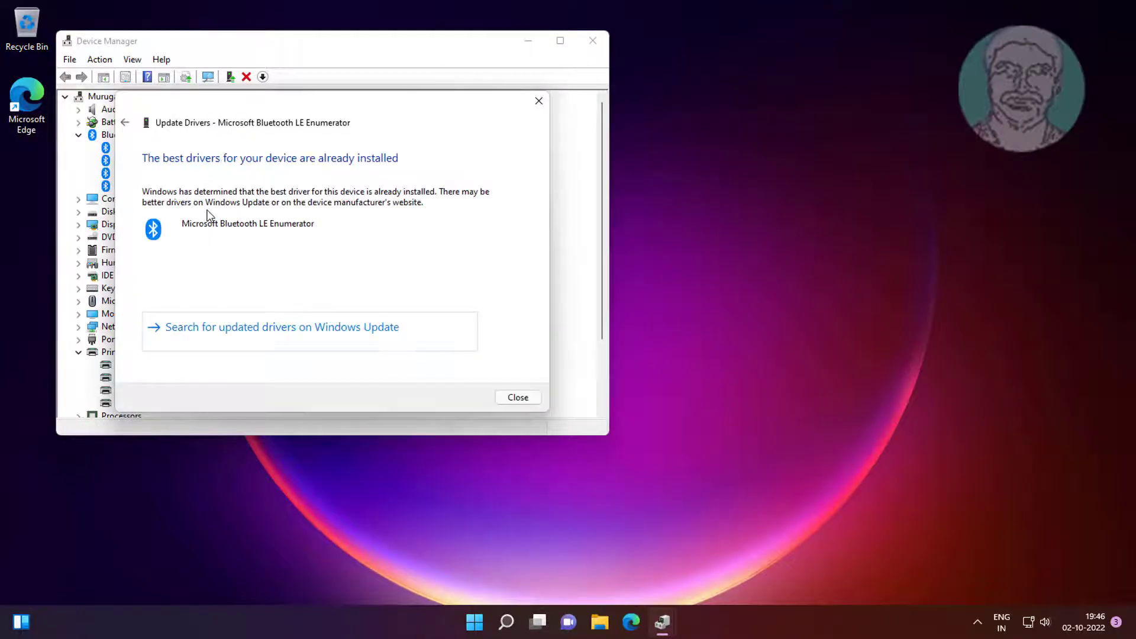
pyautogui.click(517, 398)
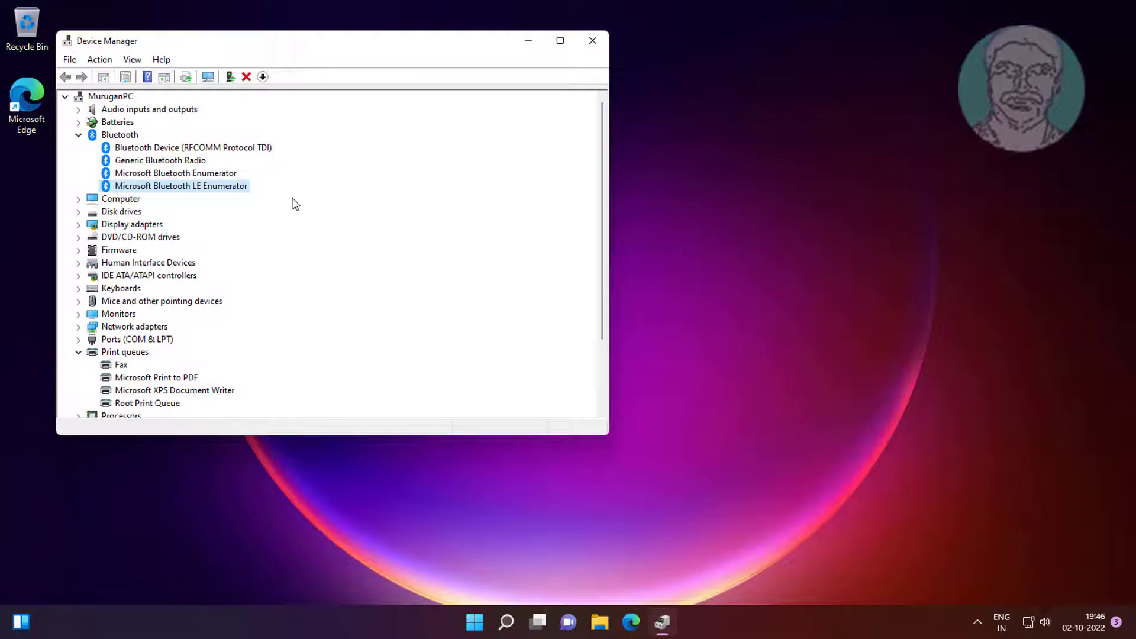
# Reopen Device Manager from the Win+X menu and select the Bluetooth category.
pyautogui.click(592, 41)
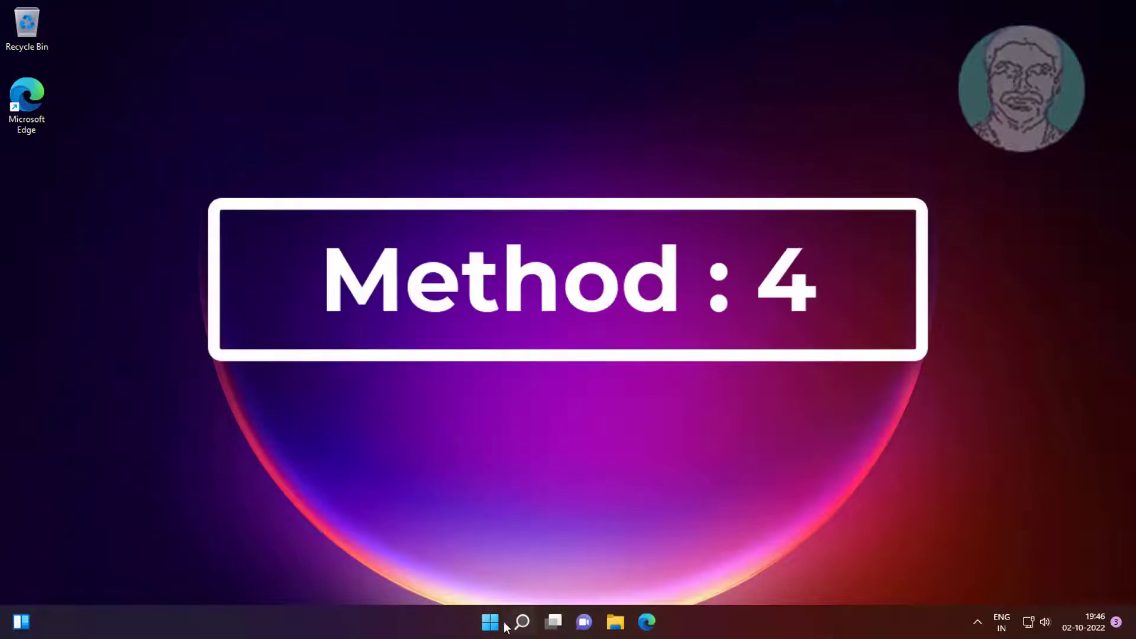
pyautogui.rightClick(489, 622)
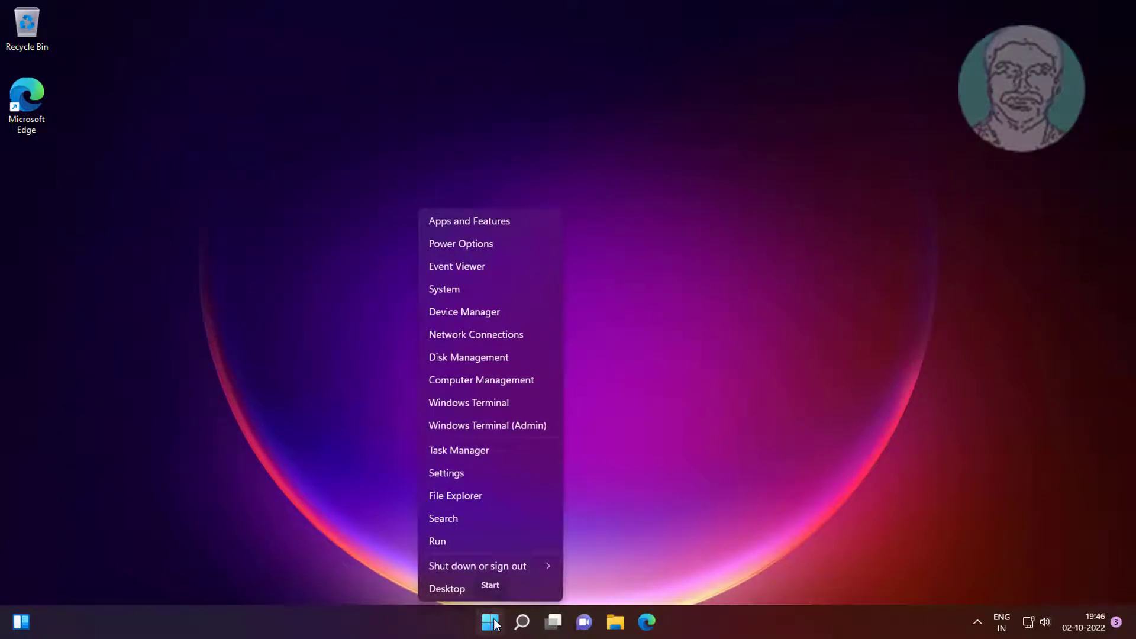
pyautogui.click(487, 313)
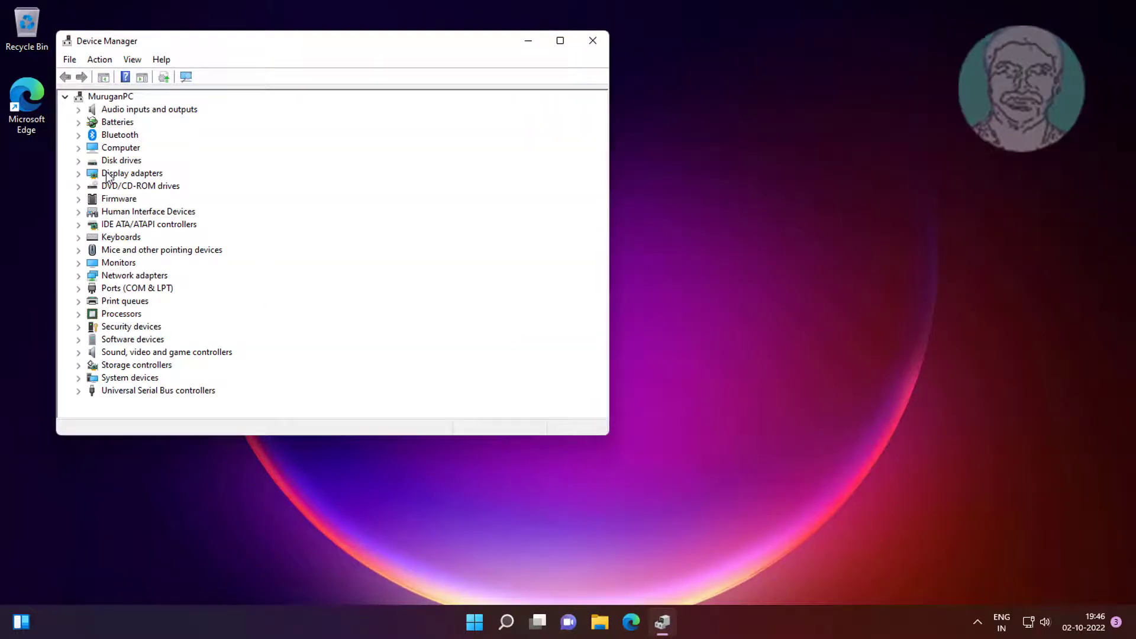
pyautogui.click(119, 136)
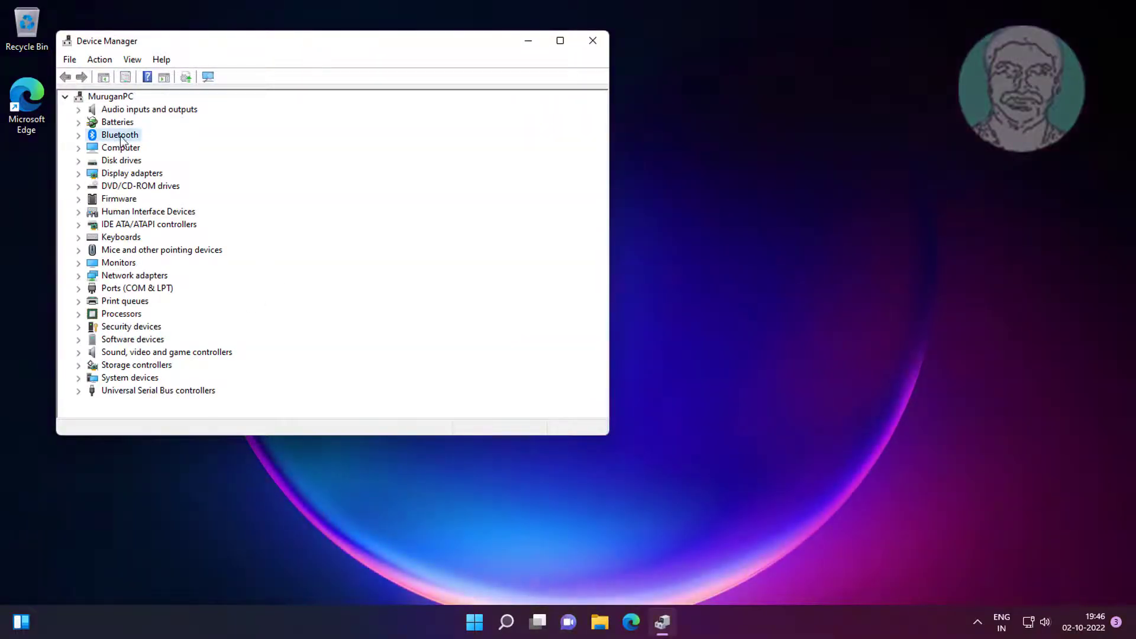
# Uninstall Bluetooth Device (RFCOMM Protocol TDI) and Generic Bluetooth Radio, confirming each removal.
pyautogui.click(78, 135)
pyautogui.rightClick(257, 147)
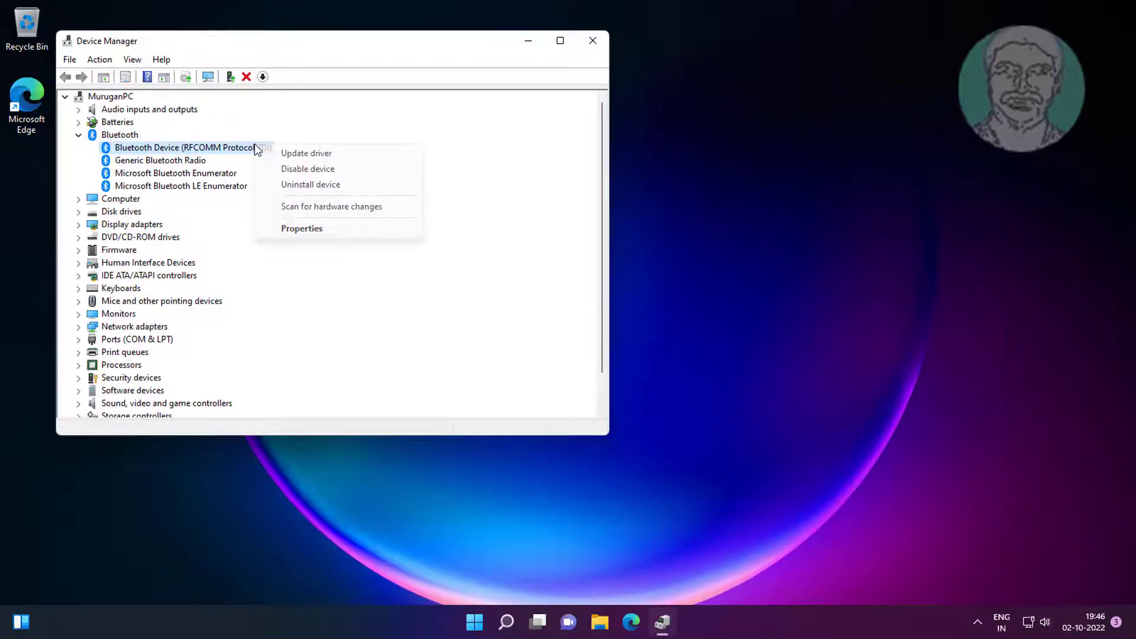
pyautogui.click(337, 186)
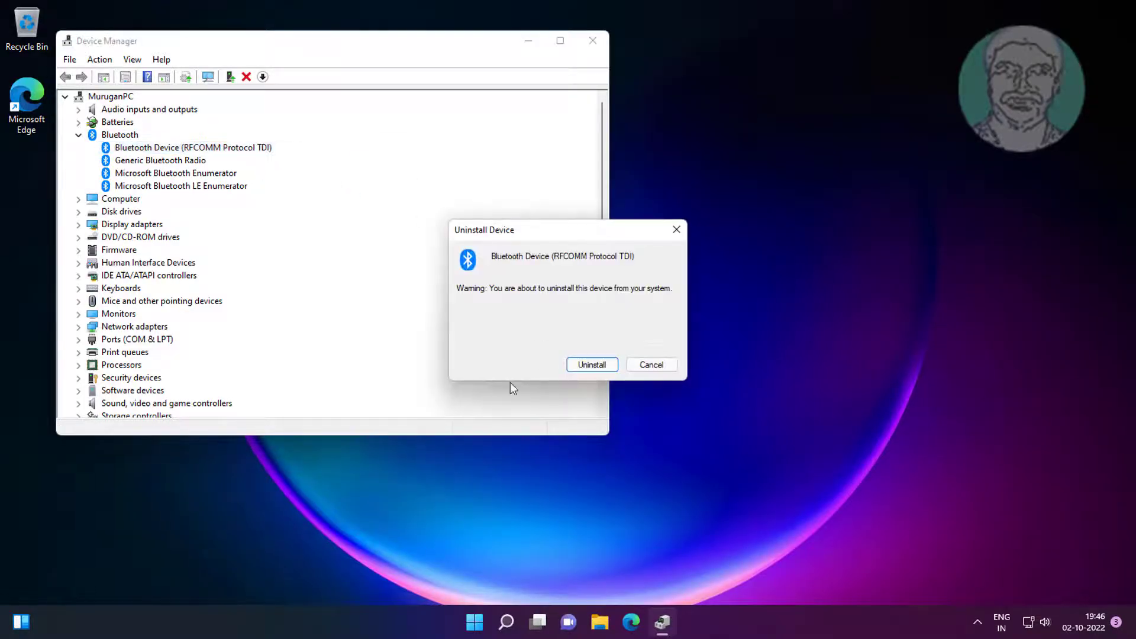
pyautogui.click(588, 367)
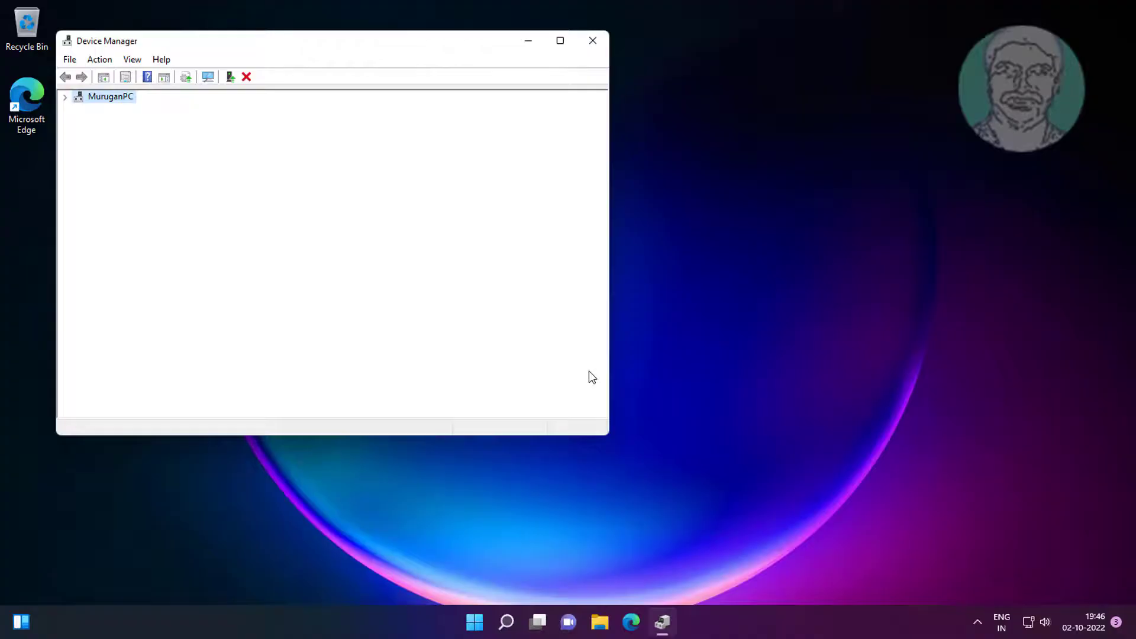
pyautogui.click(173, 148)
pyautogui.rightClick(173, 147)
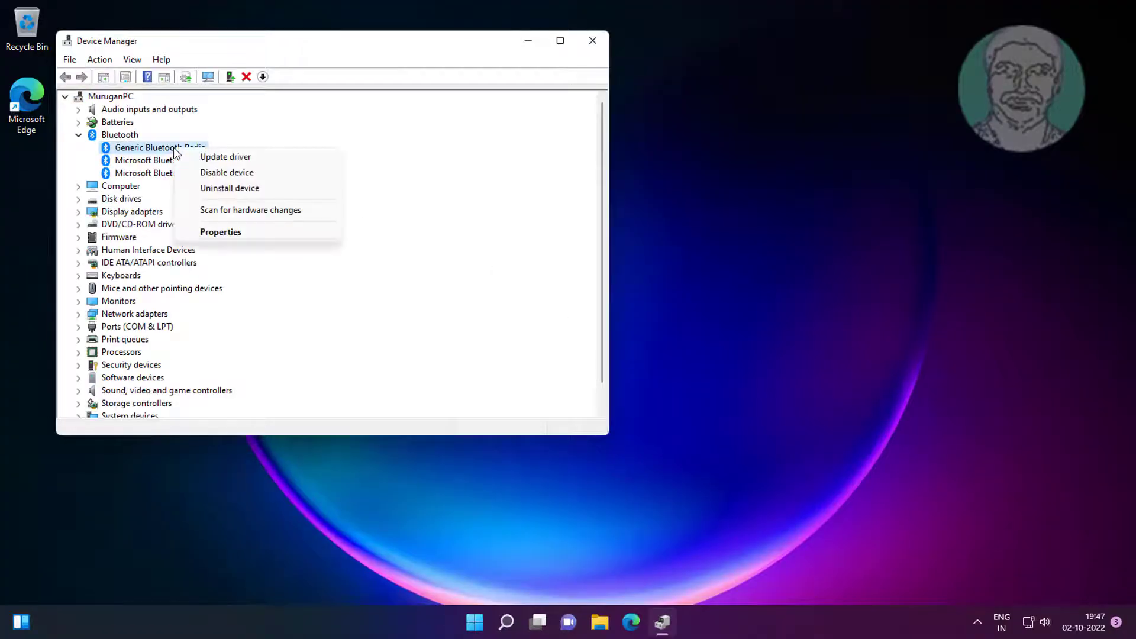
pyautogui.click(255, 191)
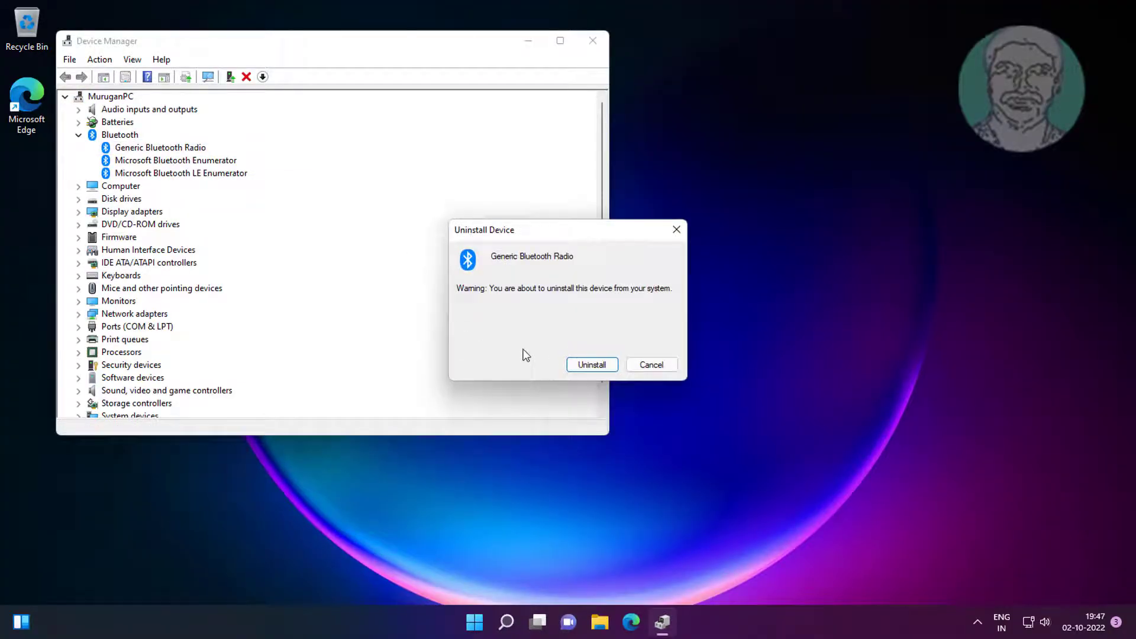
pyautogui.click(585, 364)
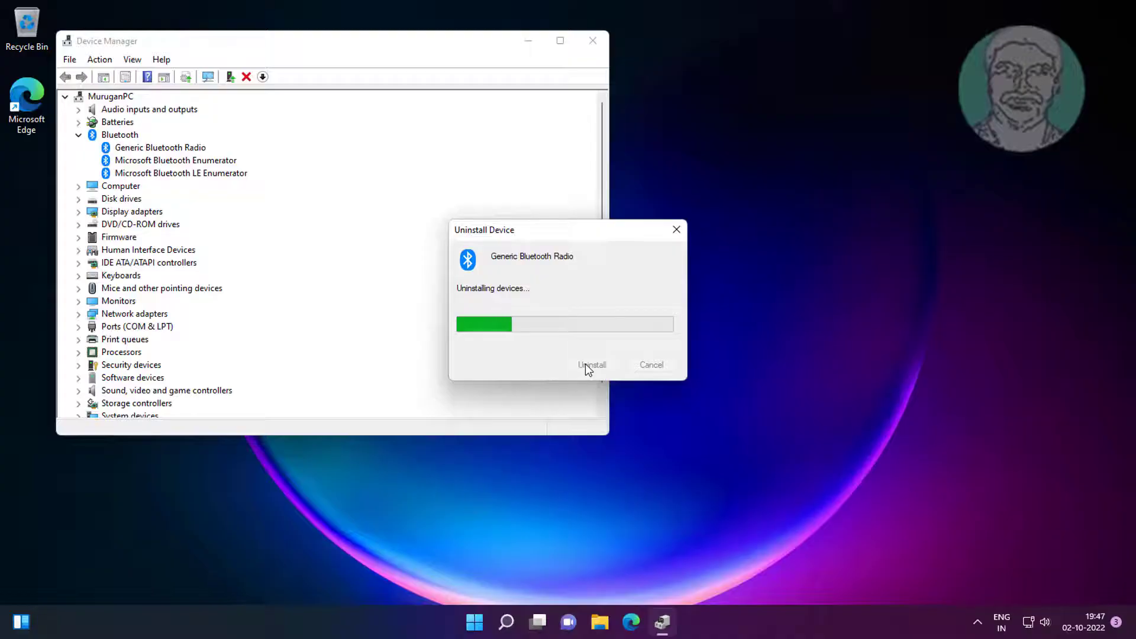
# Scan for hardware changes to restore the Bluetooth devices, then close Device Manager.
pyautogui.click(100, 59)
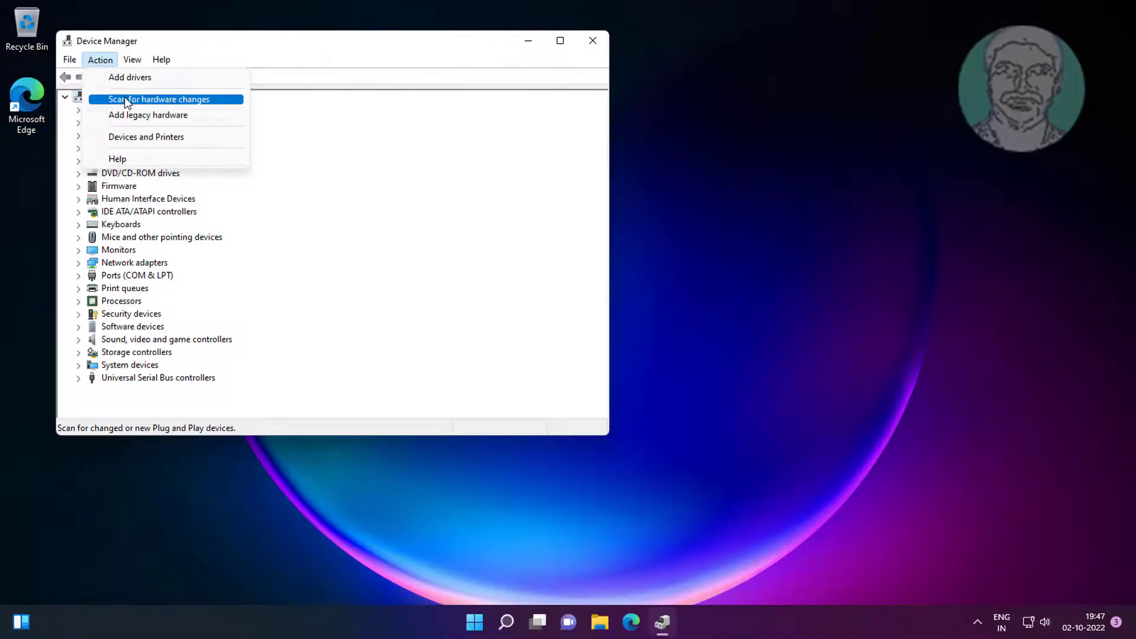
pyautogui.click(163, 101)
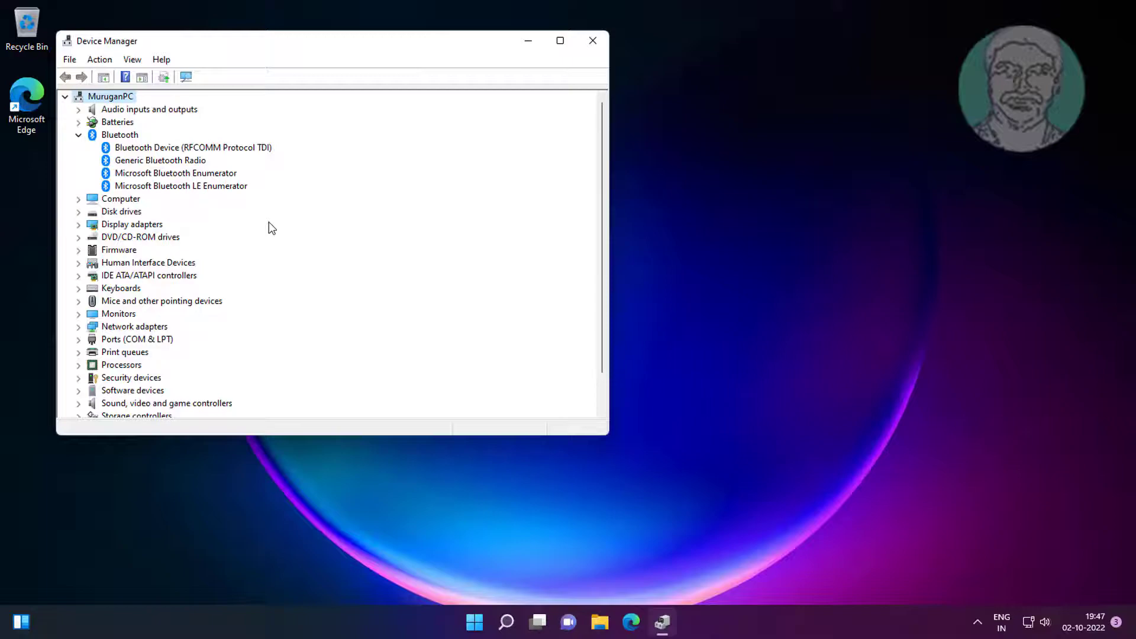
pyautogui.click(593, 40)
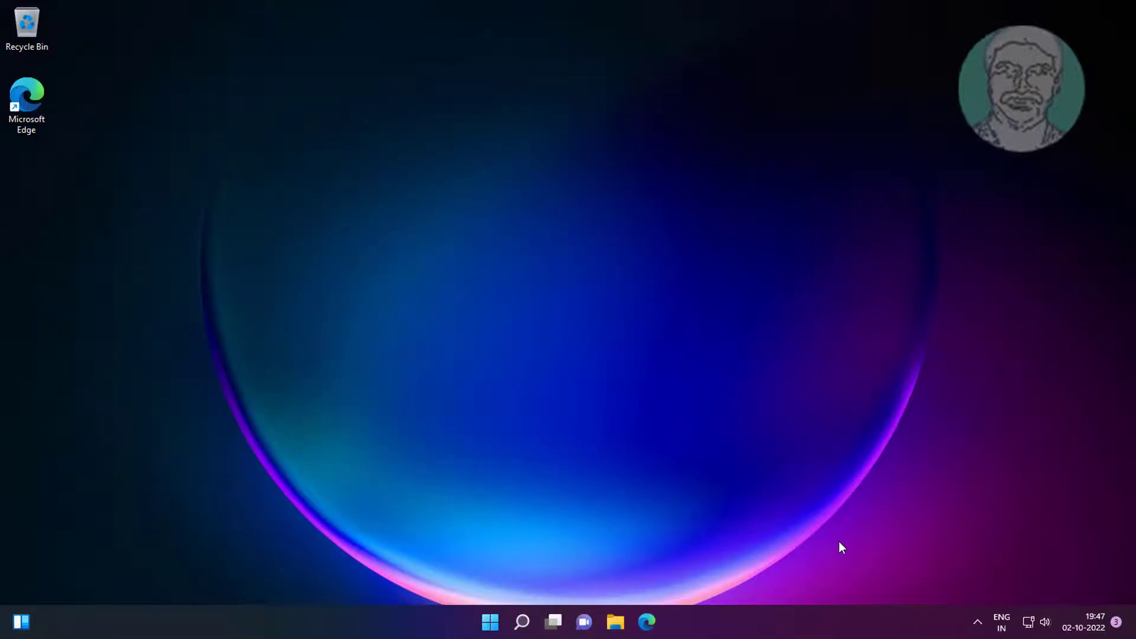
# Search Edge for Intel Driver & Support Assistant, download it and run the installer.
pyautogui.doubleClick(27, 99)
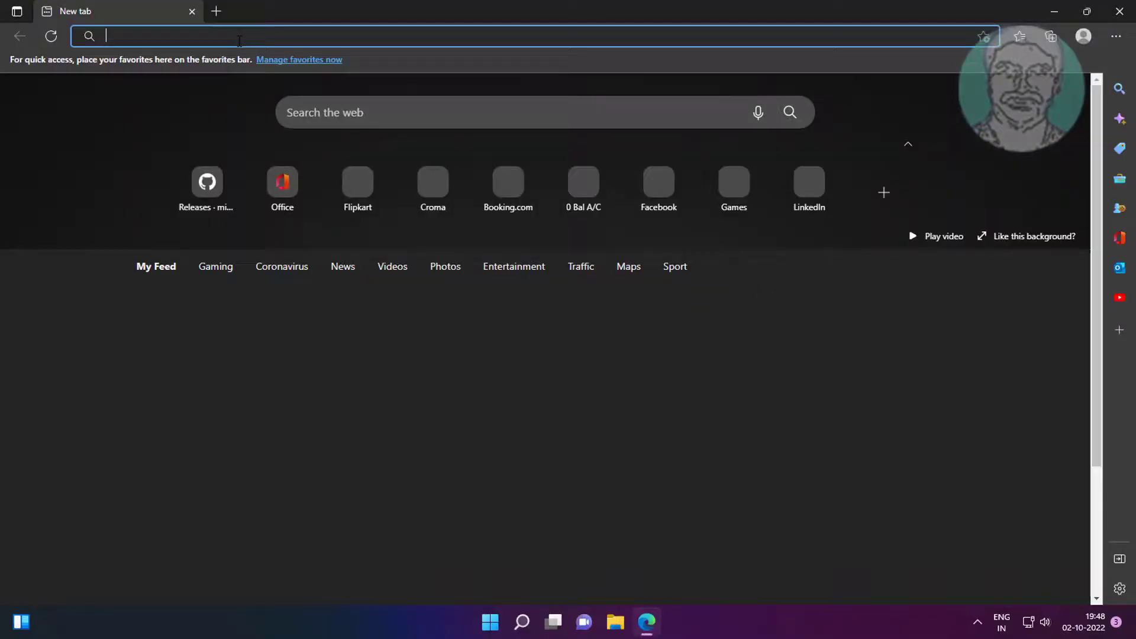
pyautogui.write('intel d')
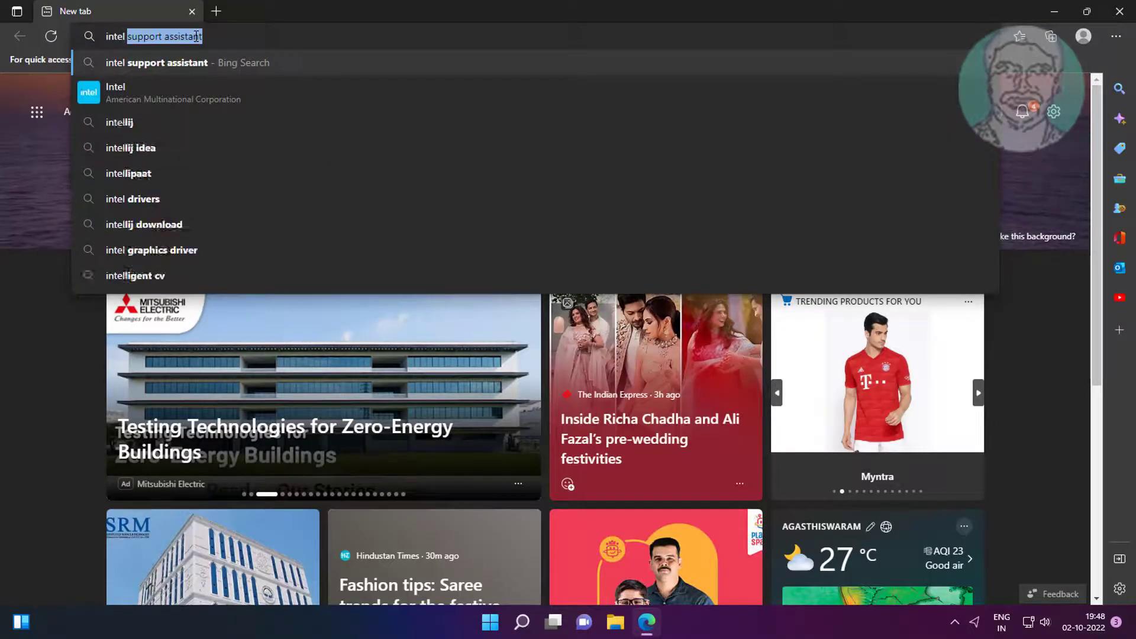
pyautogui.write('river and')
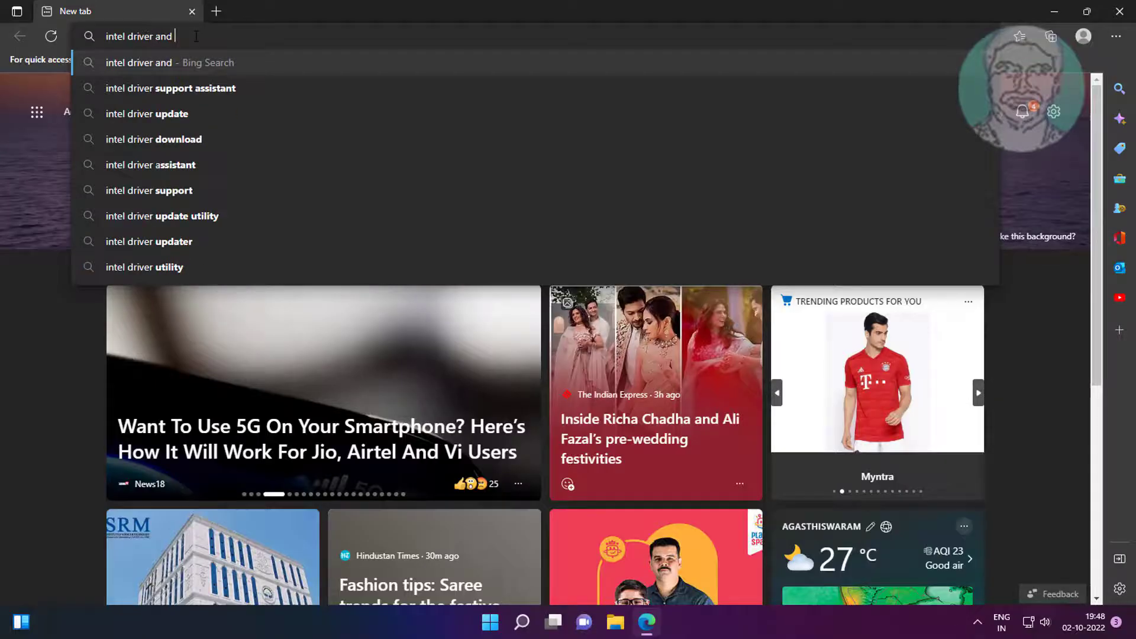
pyautogui.write(' support as')
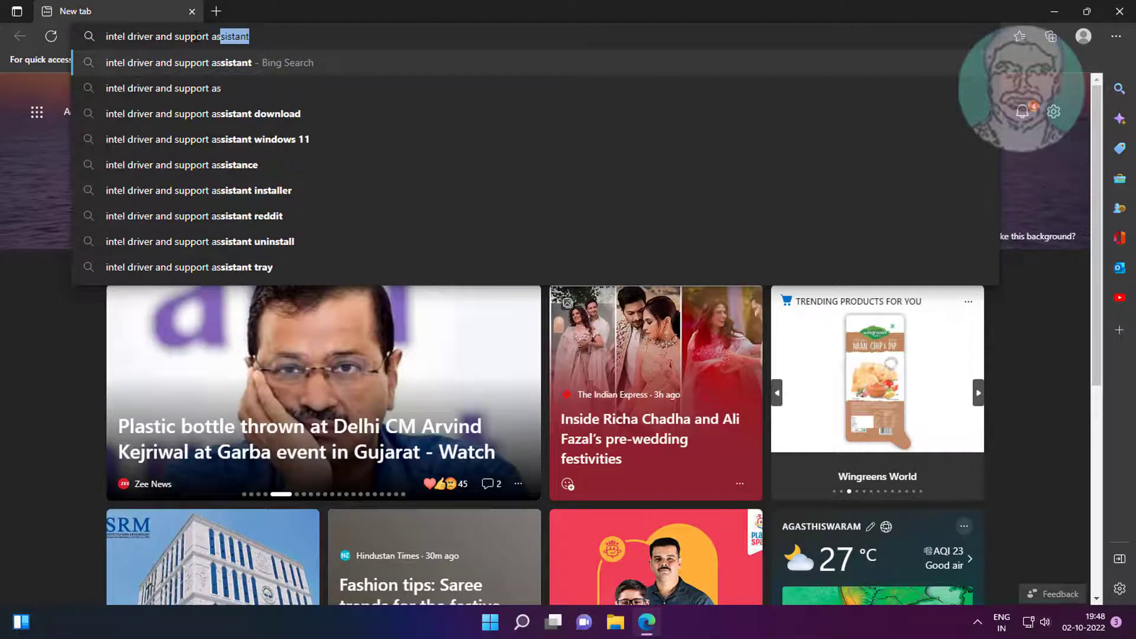
pyautogui.write('sistant')
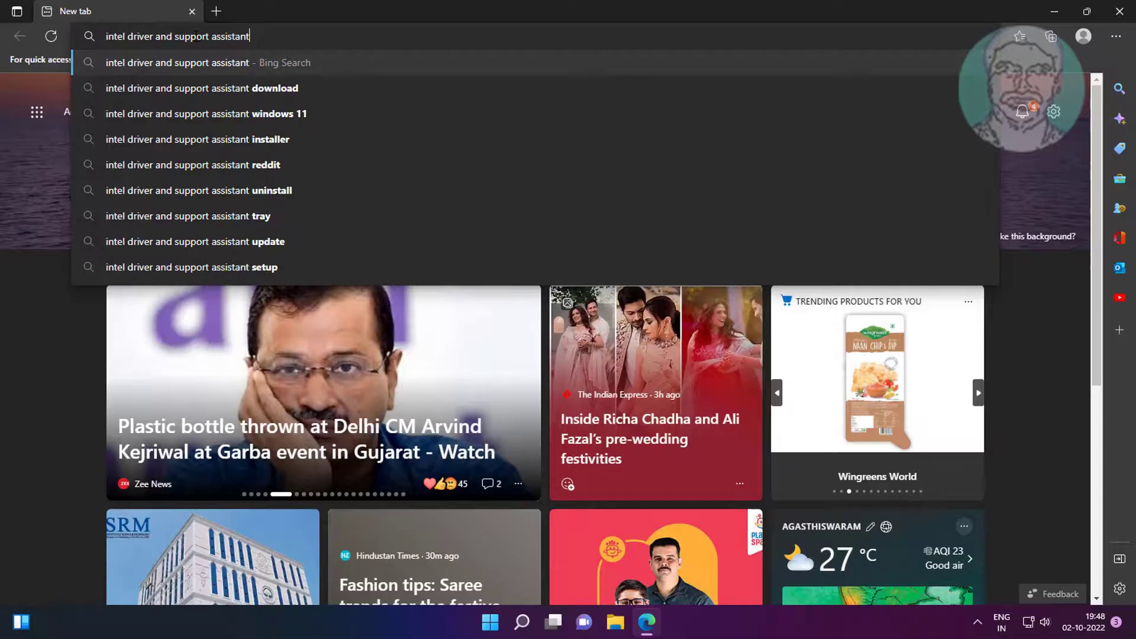
pyautogui.press('Return')
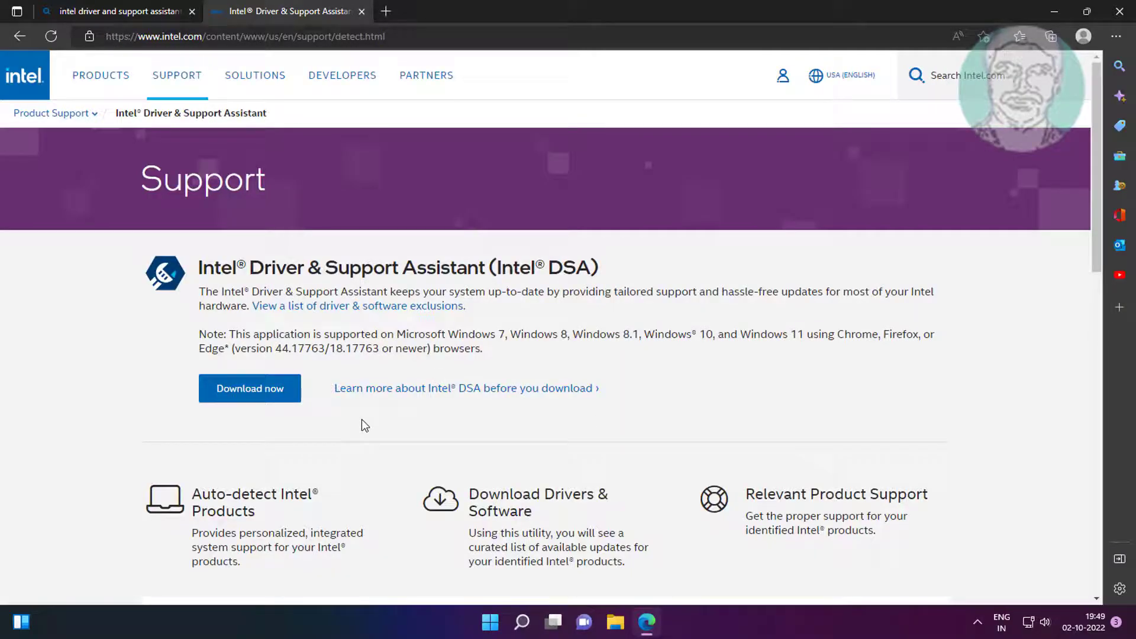
pyautogui.click(249, 390)
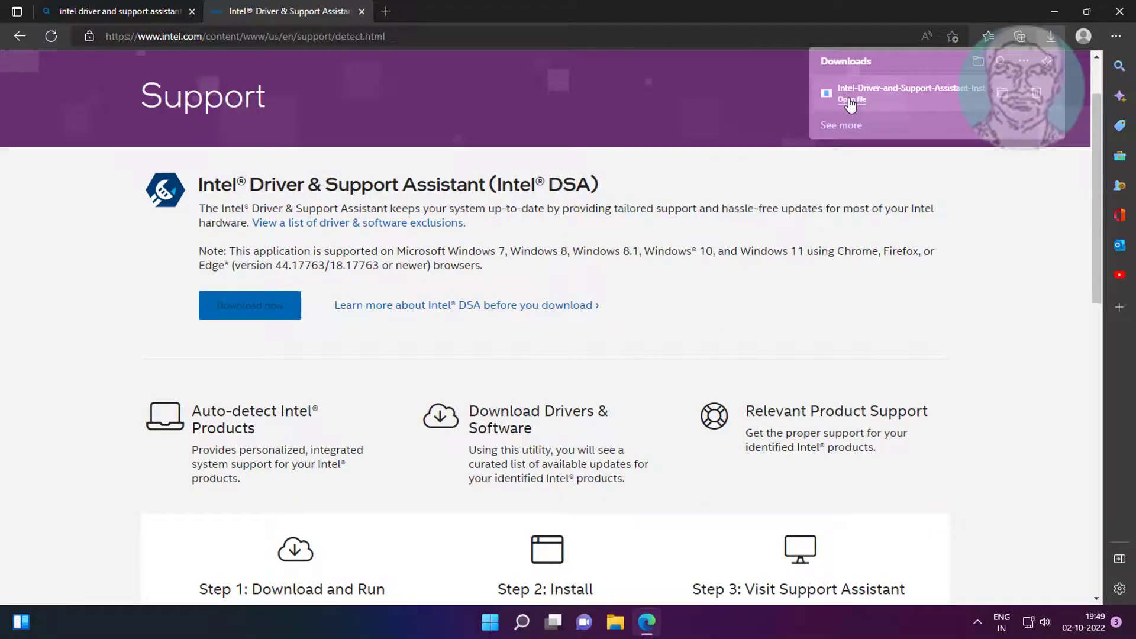
pyautogui.click(853, 99)
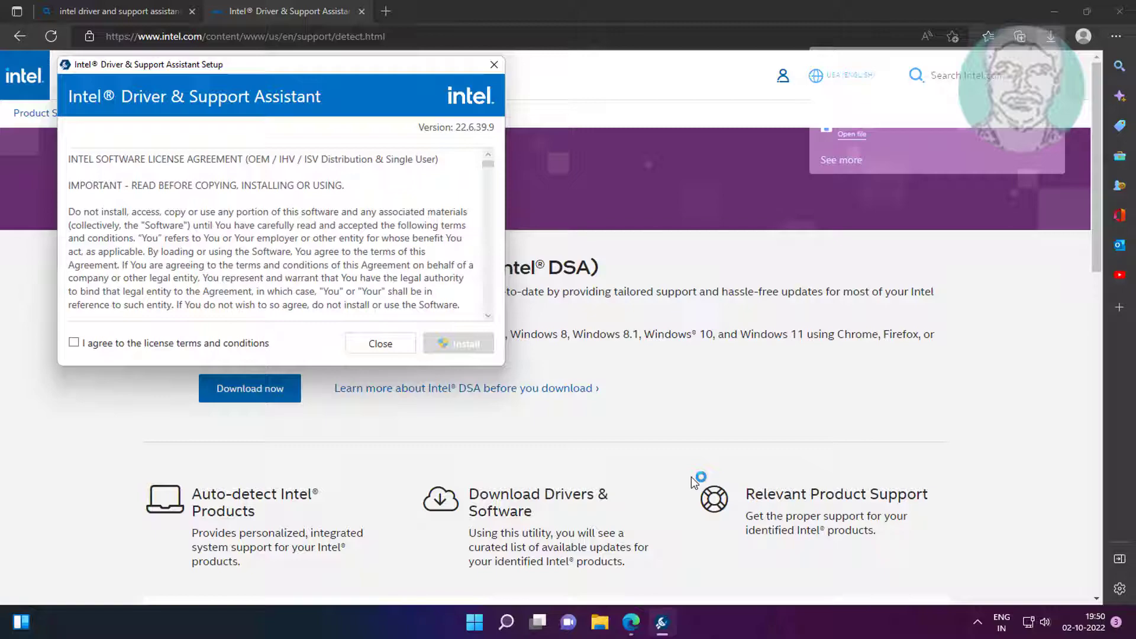
# Agree to the licence, accept the improvement program and UAC, then dismiss the restart notice.
pyautogui.click(73, 343)
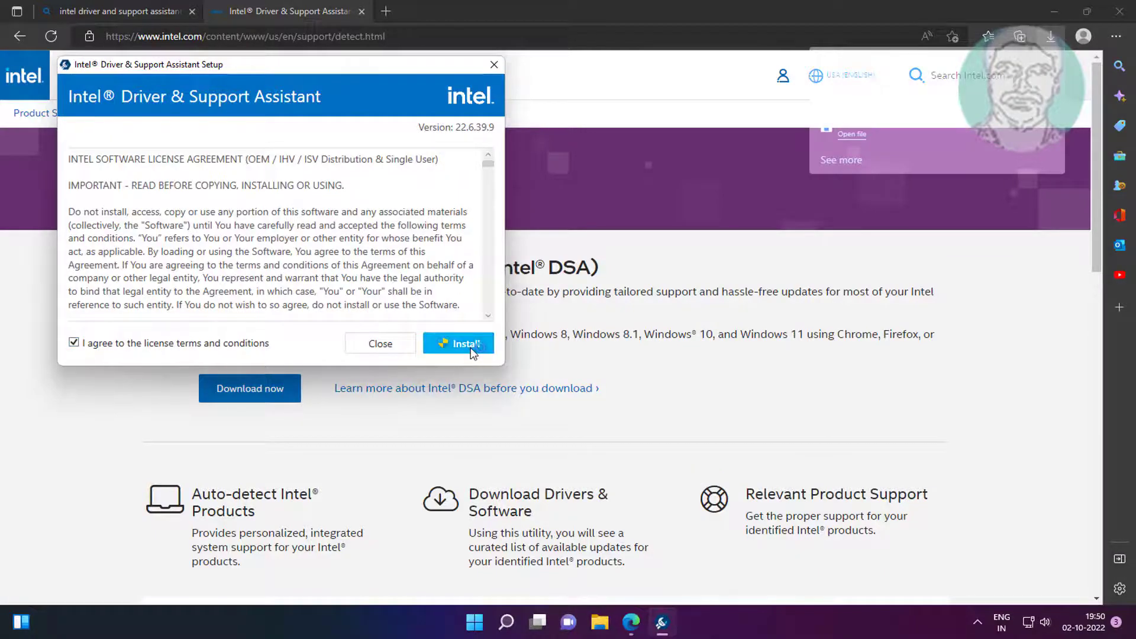
pyautogui.click(470, 348)
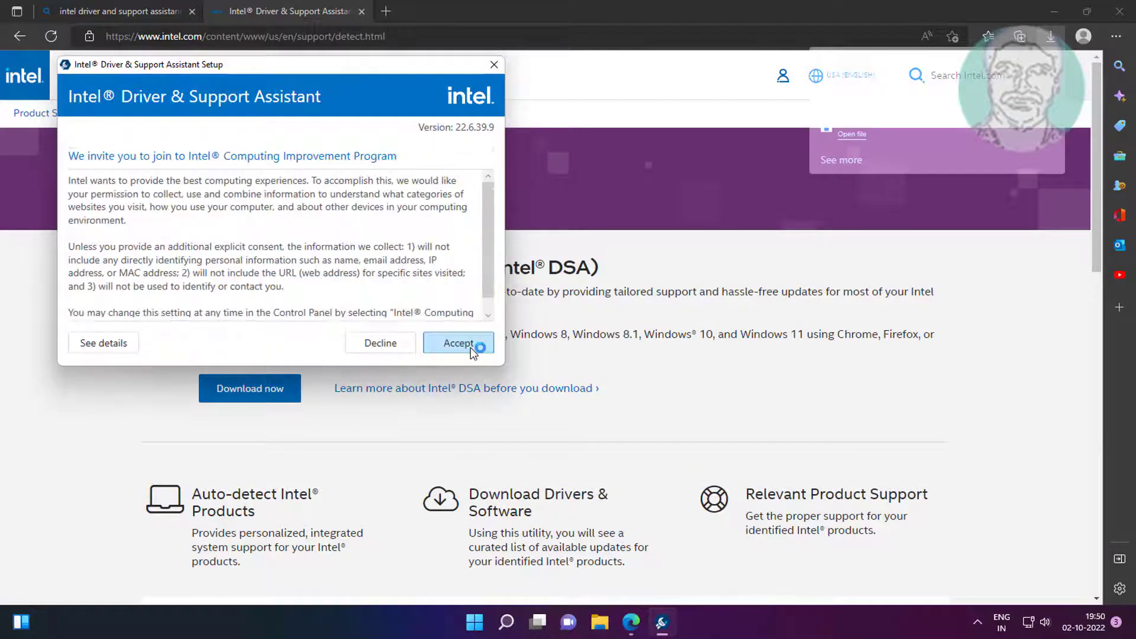
pyautogui.click(434, 345)
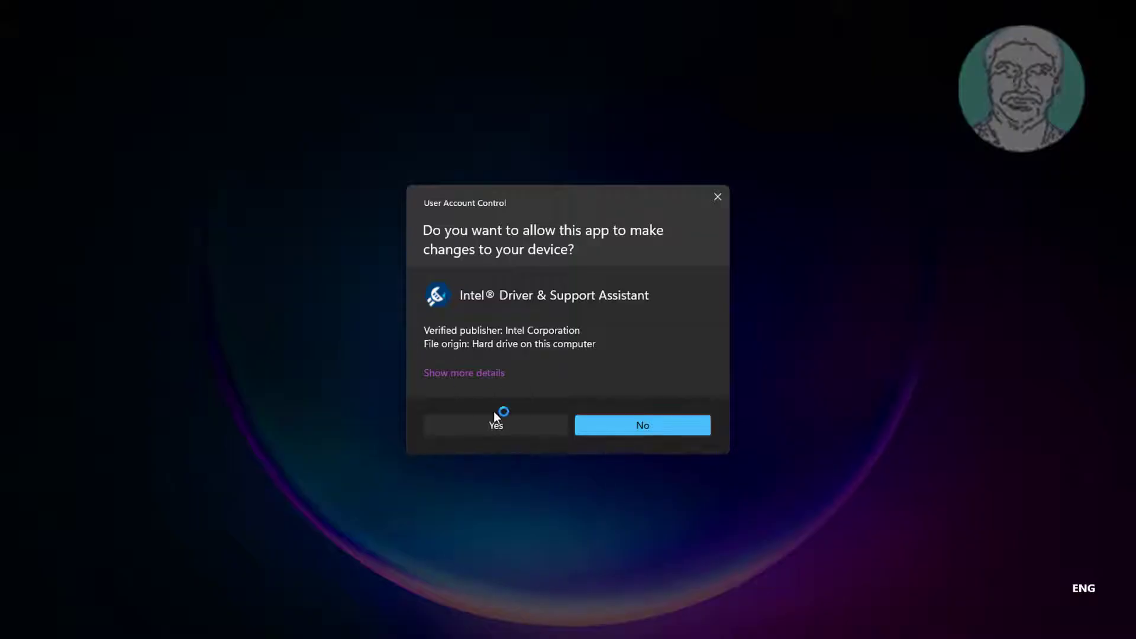
pyautogui.click(632, 426)
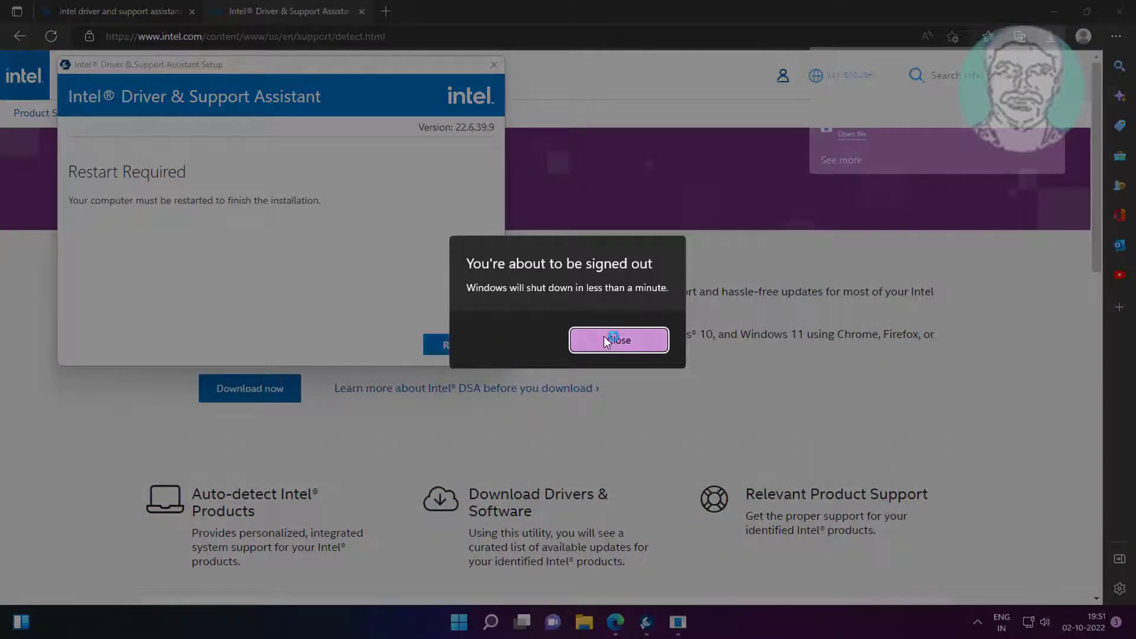
pyautogui.click(604, 337)
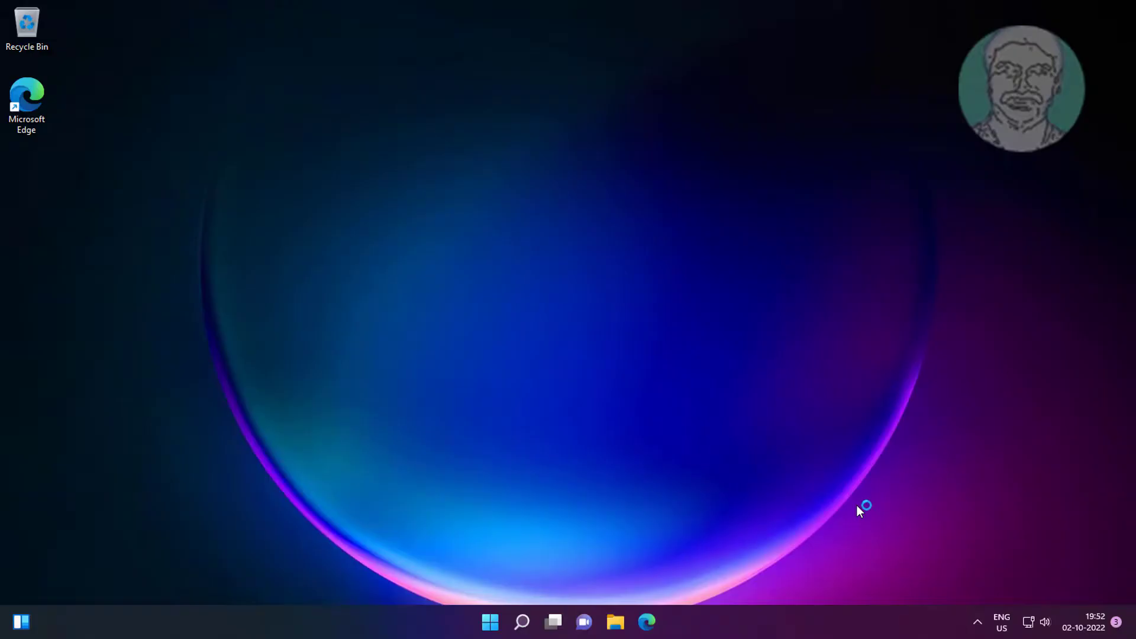
# Launch Intel Driver & Support Assistant, confirm no updates are available, and close Edge.
pyautogui.click(488, 625)
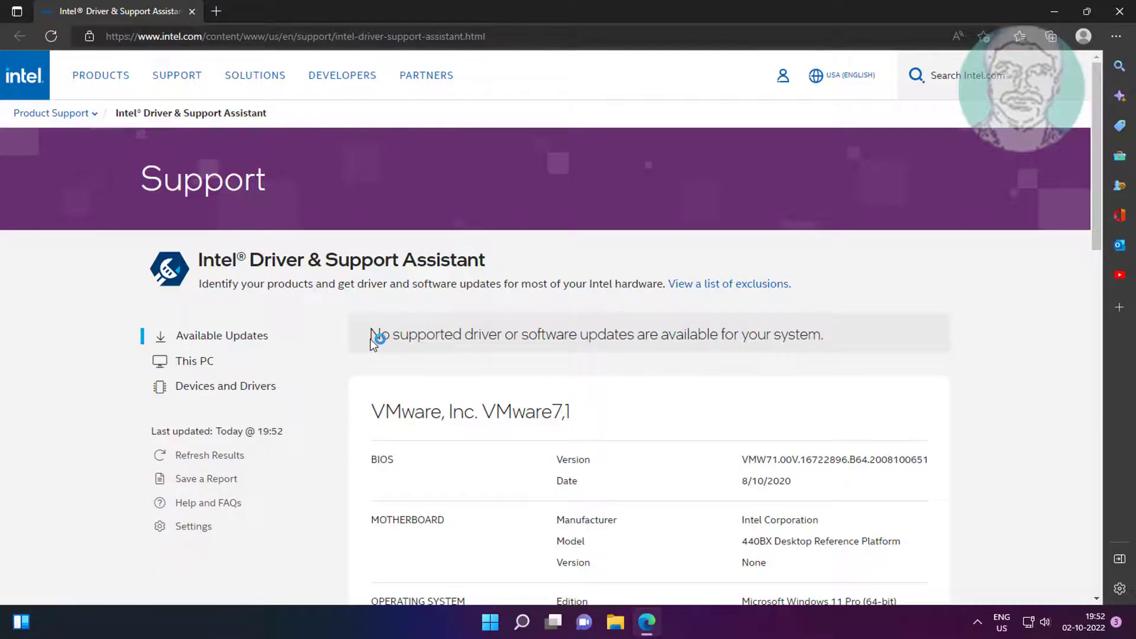
pyautogui.moveTo(371, 334); pyautogui.dragTo(825, 335)
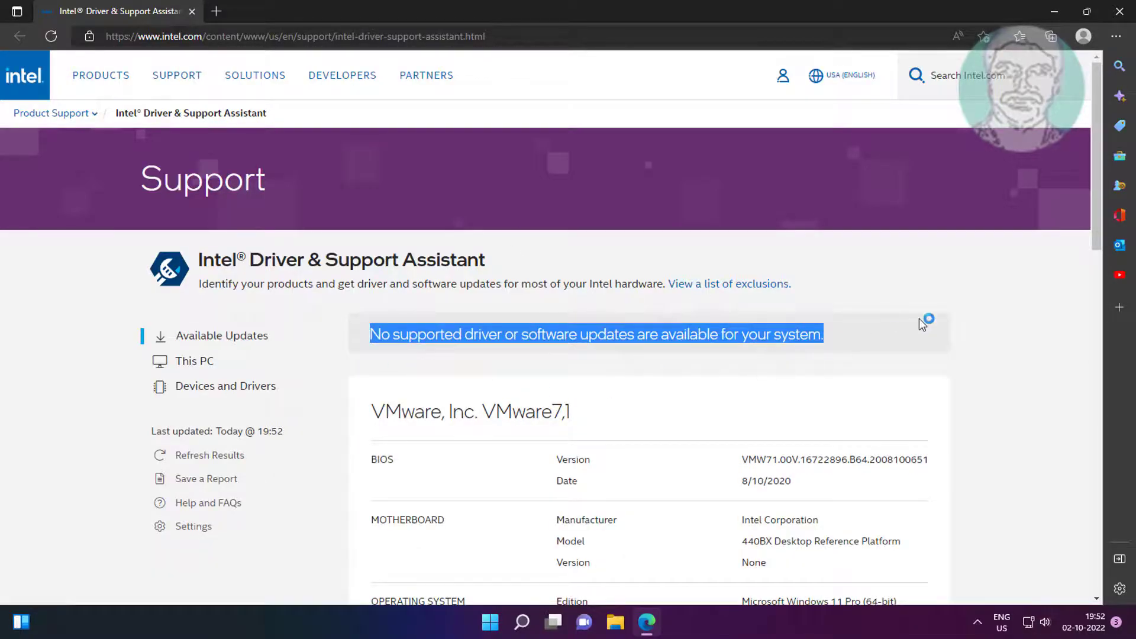
pyautogui.click(1121, 11)
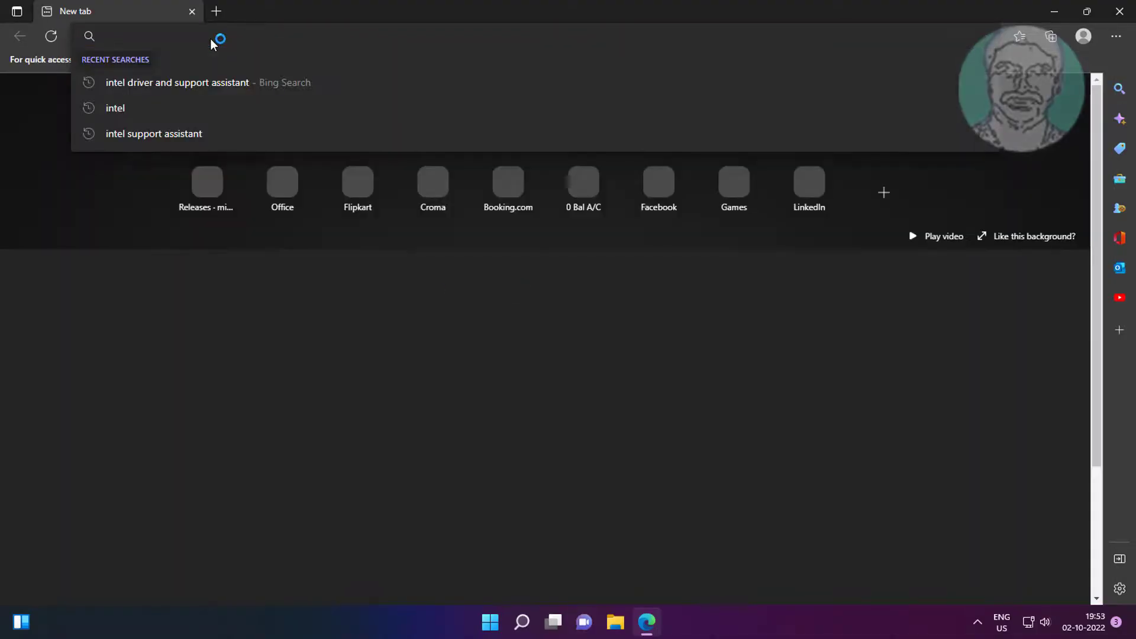
pyautogui.write('amd')
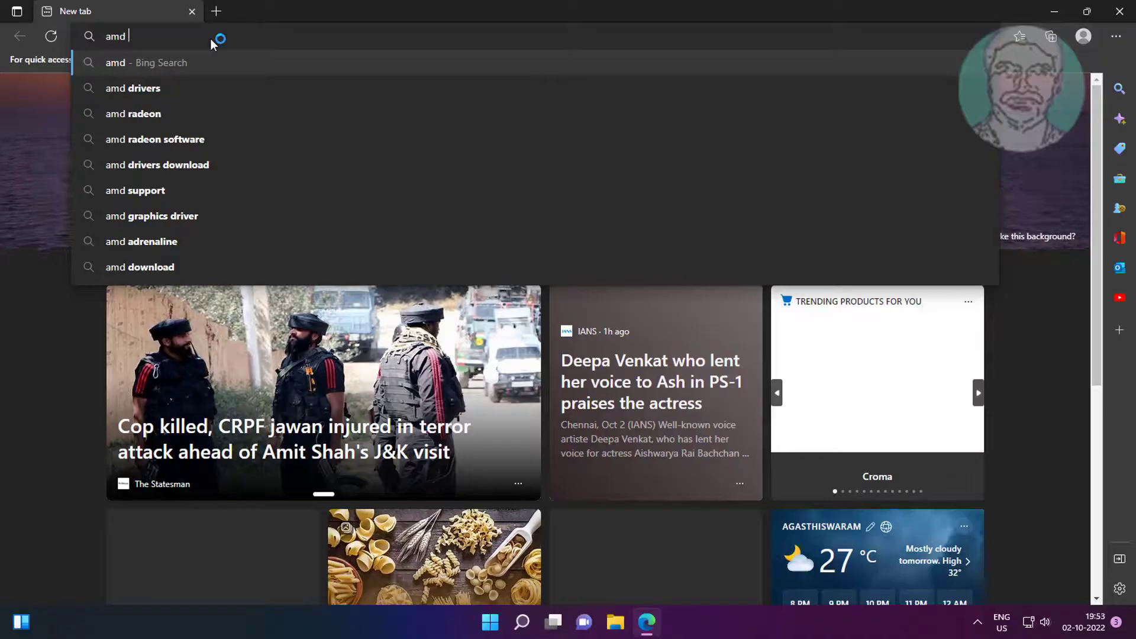
pyautogui.write(' driver')
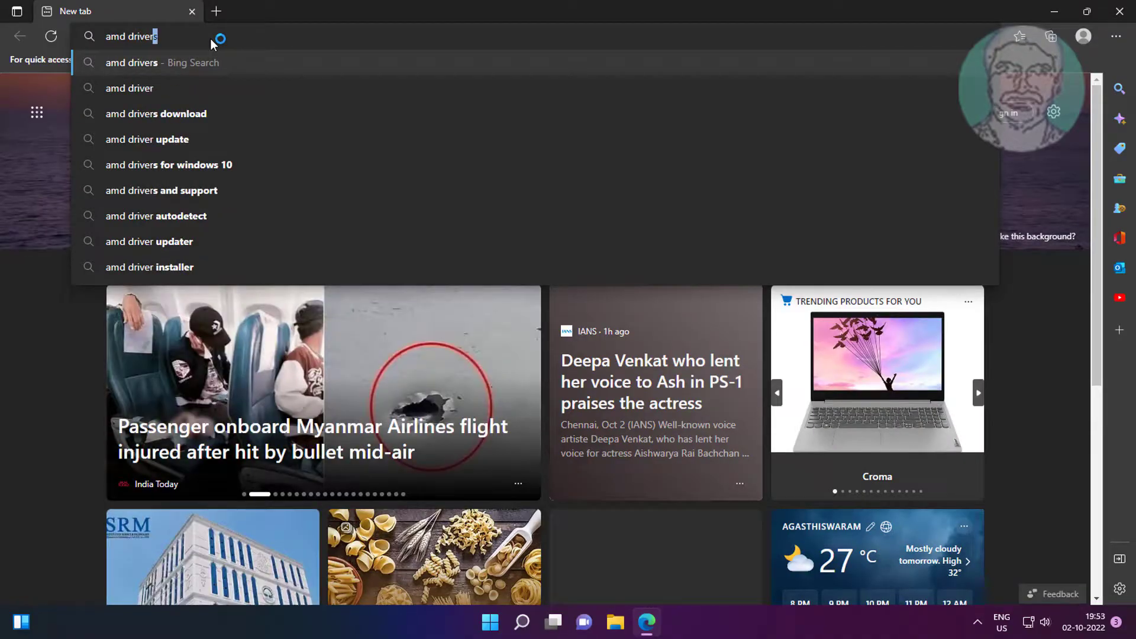
# Search Bing for 'amd driver', removing the autocompleted extra 's'.
pyautogui.press('BackSpace')
pyautogui.press('Return')
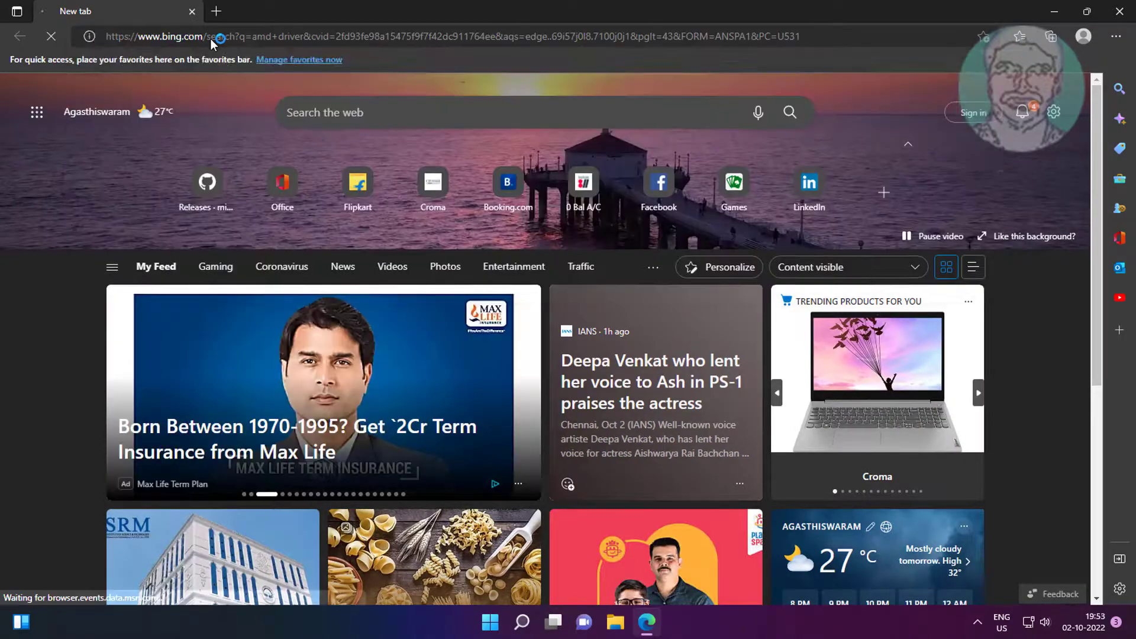
pyautogui.scroll(-2, 351, 493)
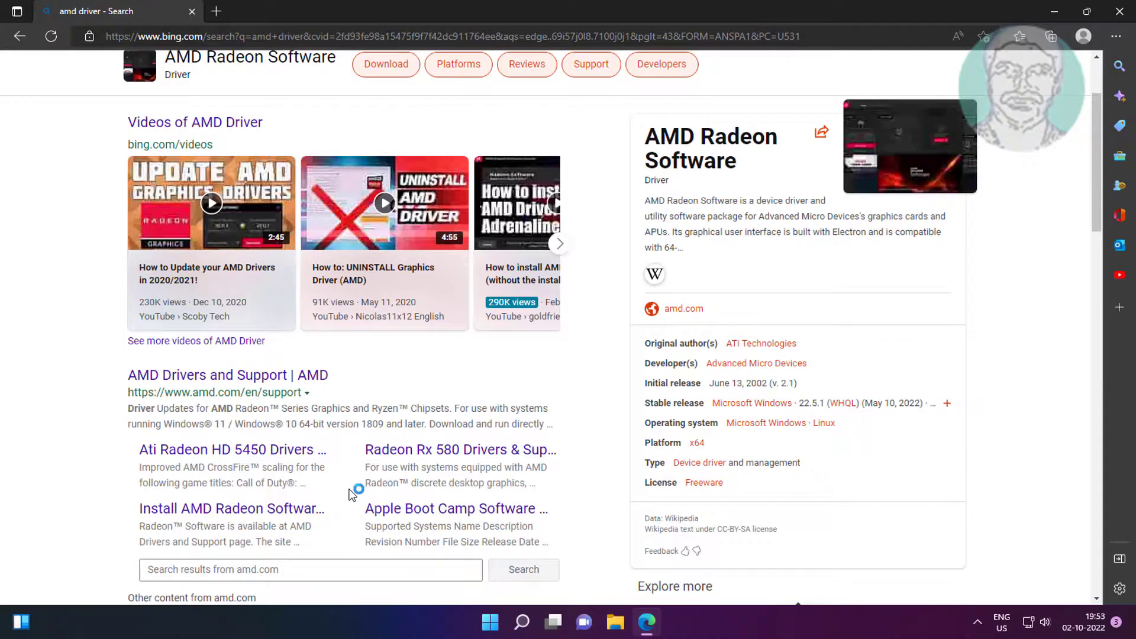
# Open the 'AMD Drivers and Support | AMD' result in a new tab.
pyautogui.click(288, 334)
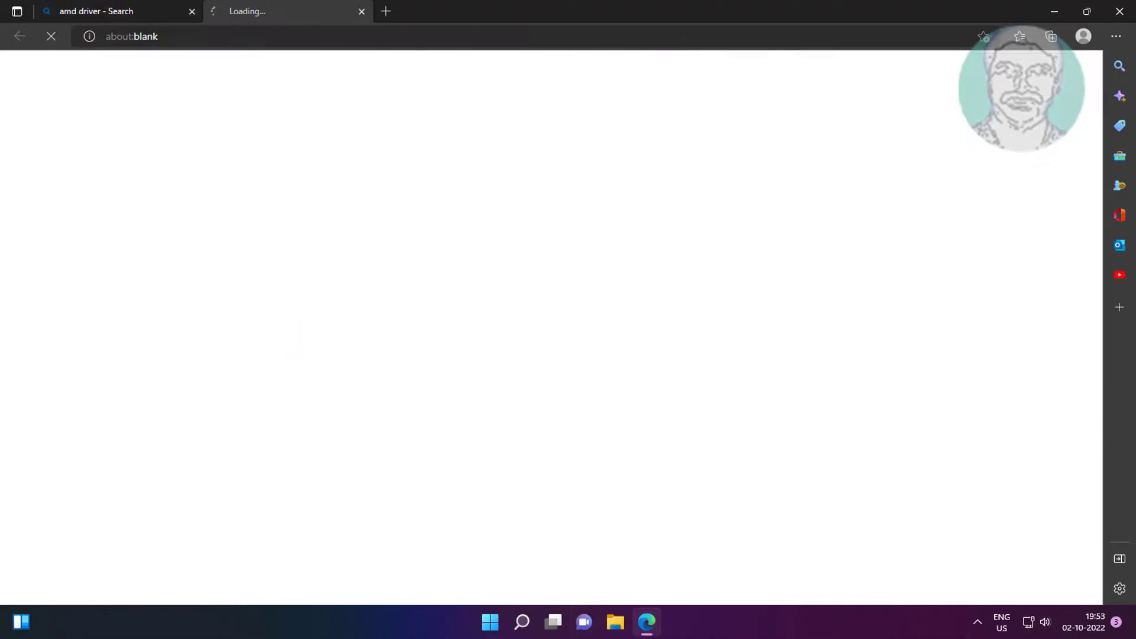